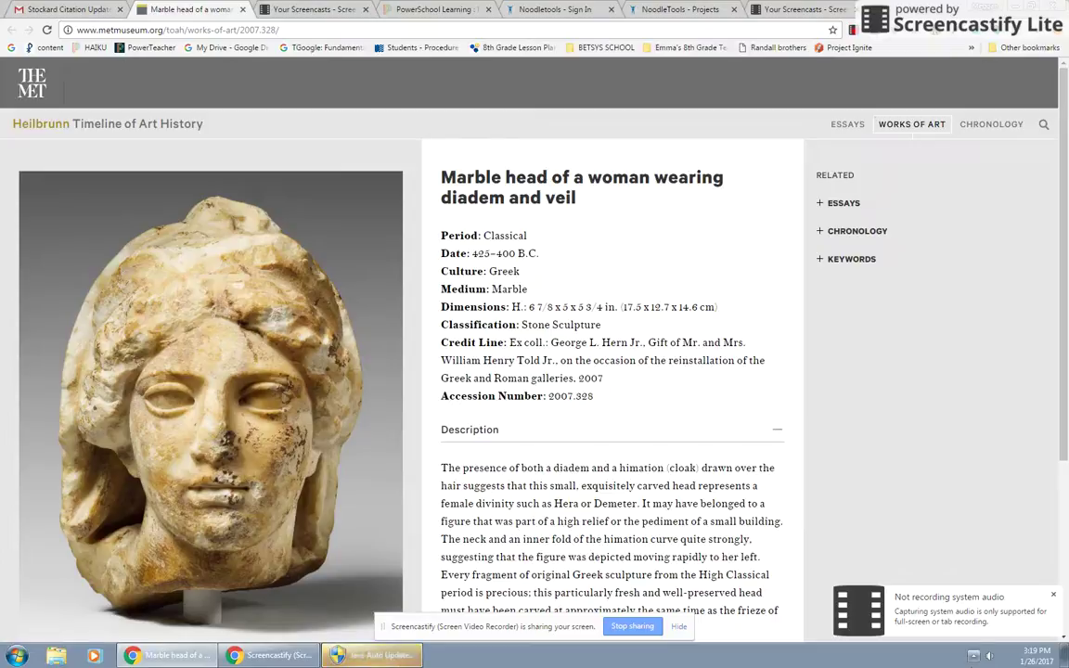
- Close the Met museum and Your Screencasts pages and bring up the NoodleTools projects list
left_click(57, 124)
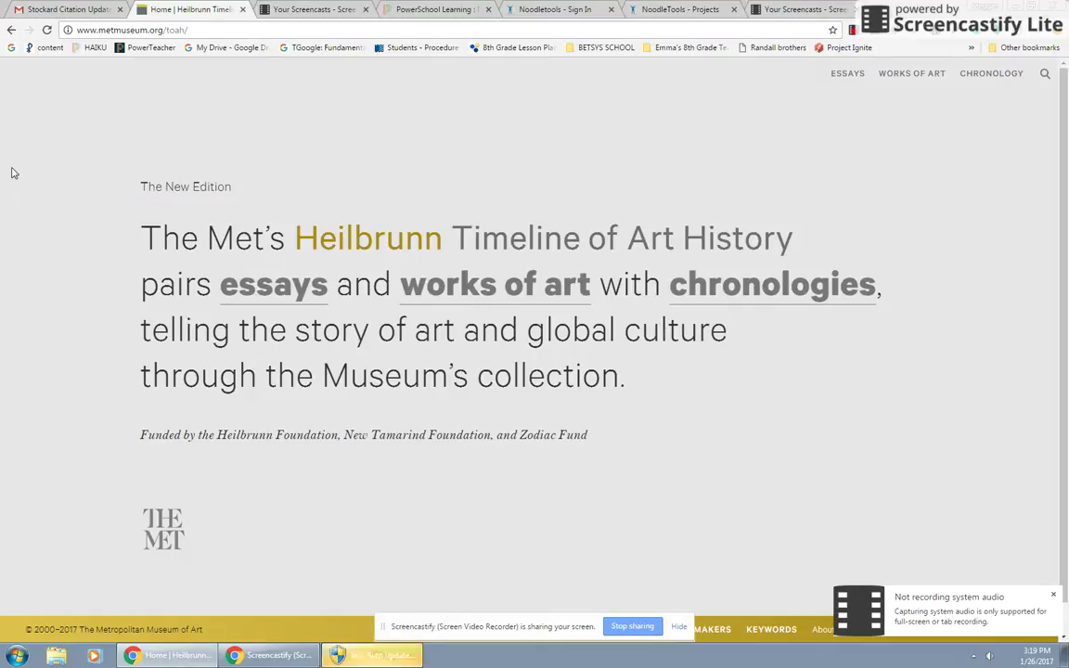
left_click(244, 9)
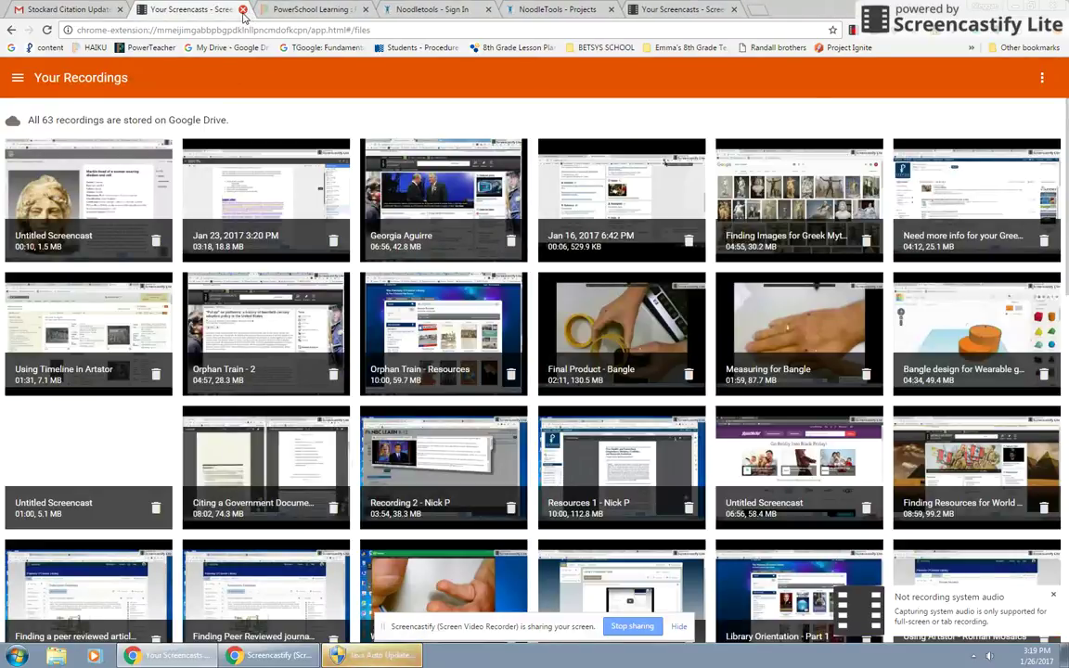
left_click(242, 9)
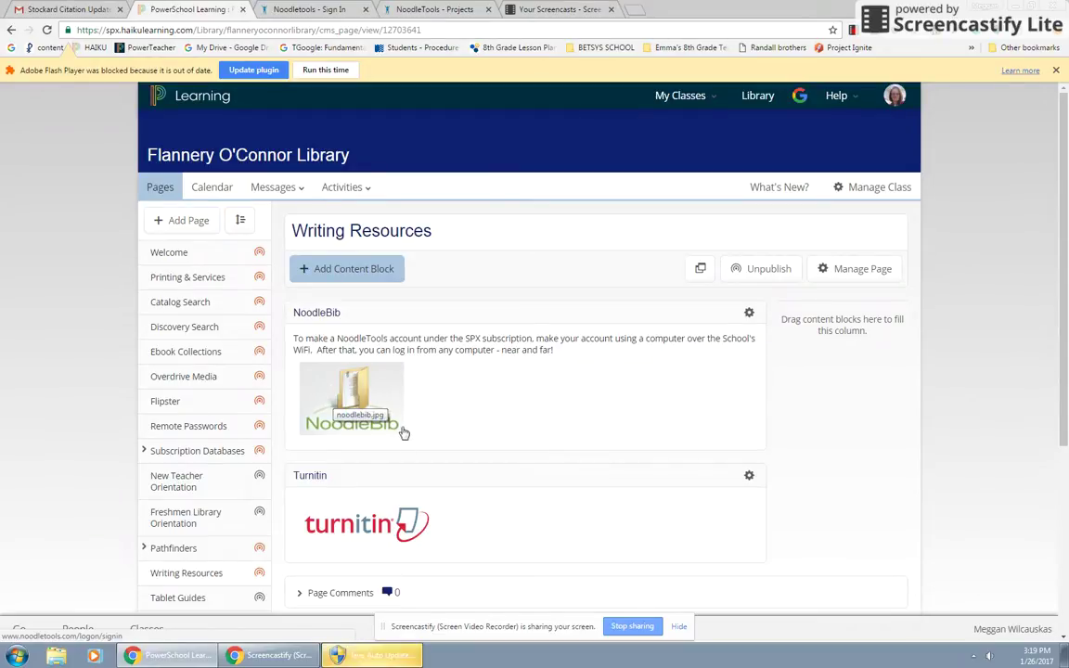
left_click(285, 9)
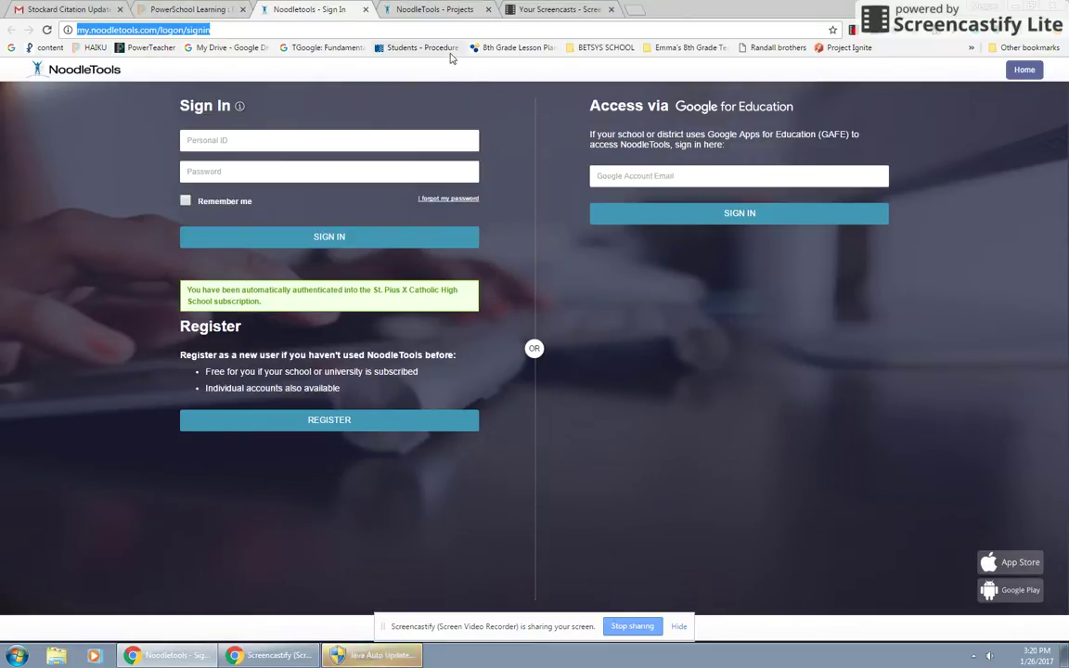
left_click(444, 11)
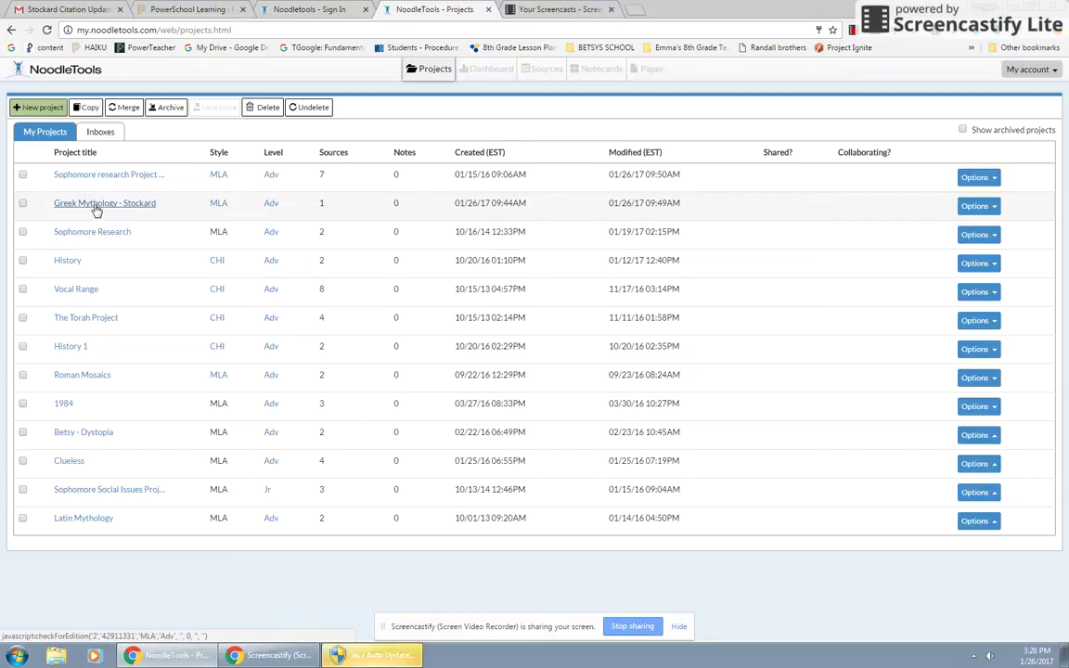
left_click(47, 108)
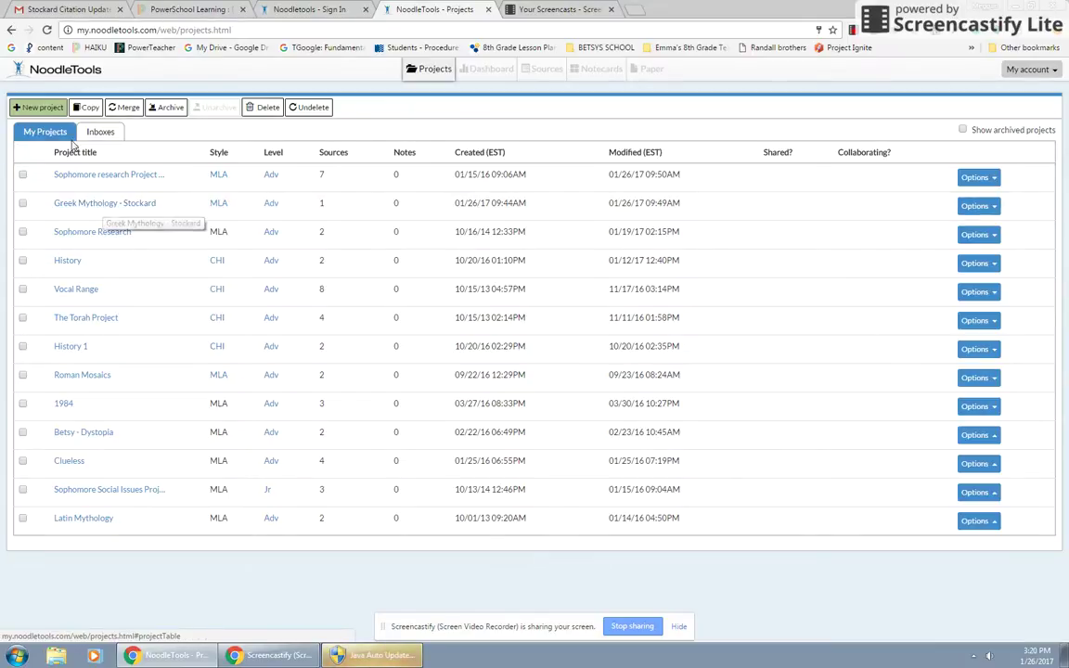
left_click(35, 108)
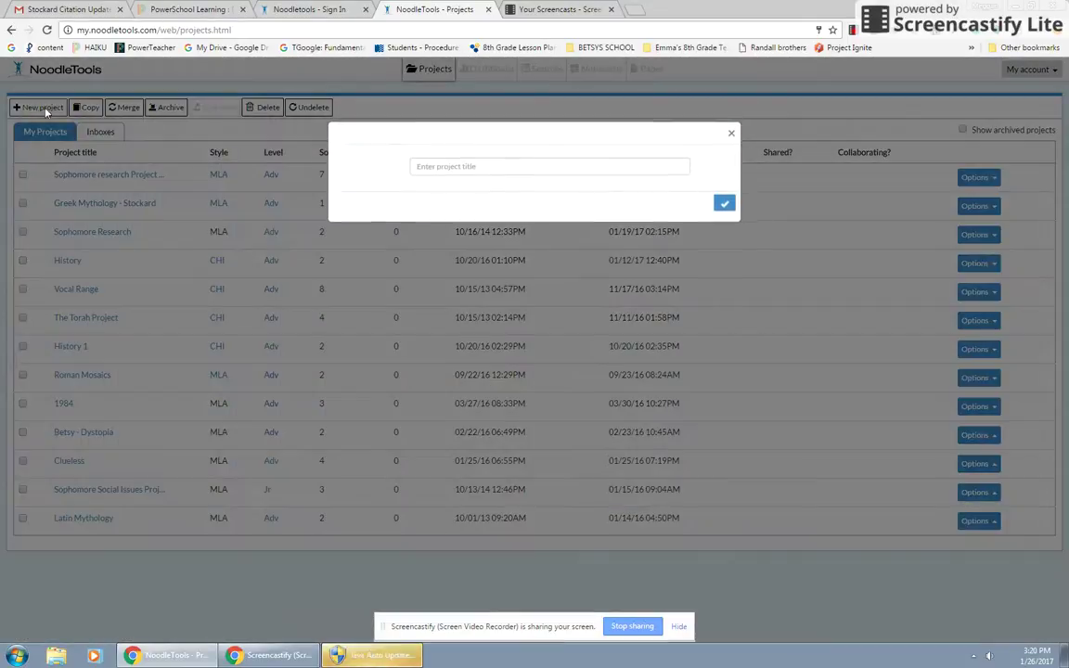
left_click(413, 208)
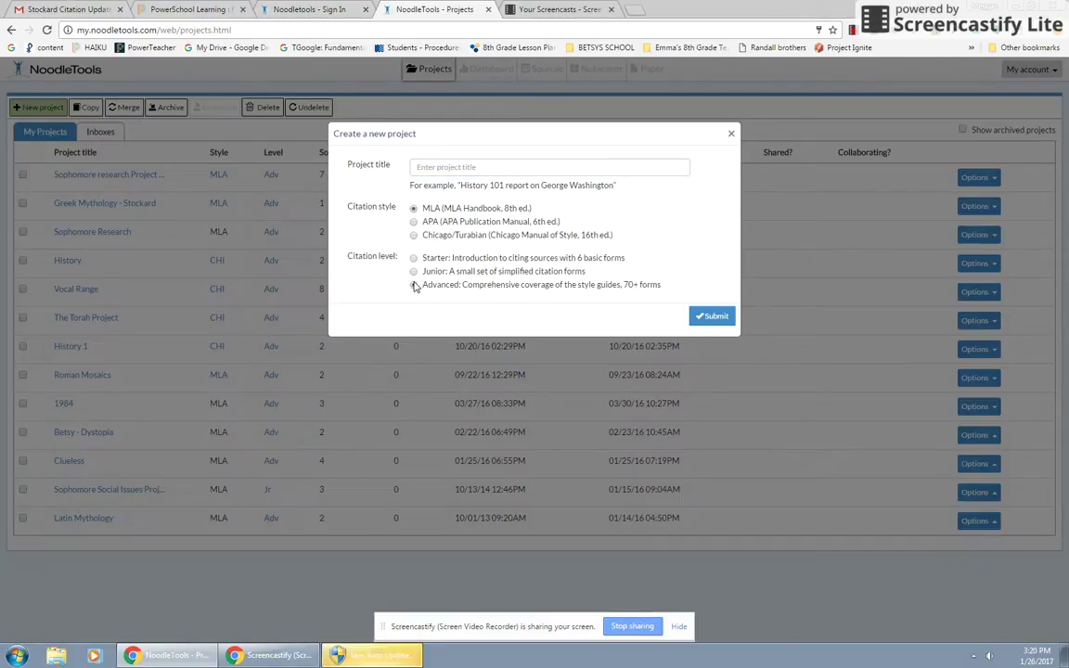
left_click(414, 285)
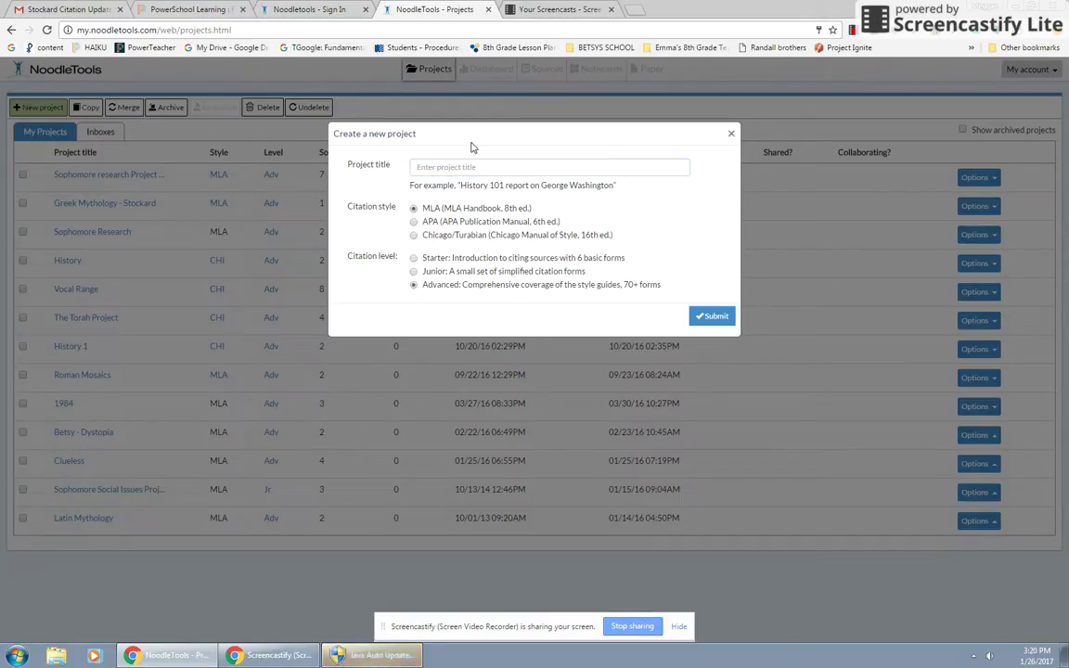
left_click(732, 134)
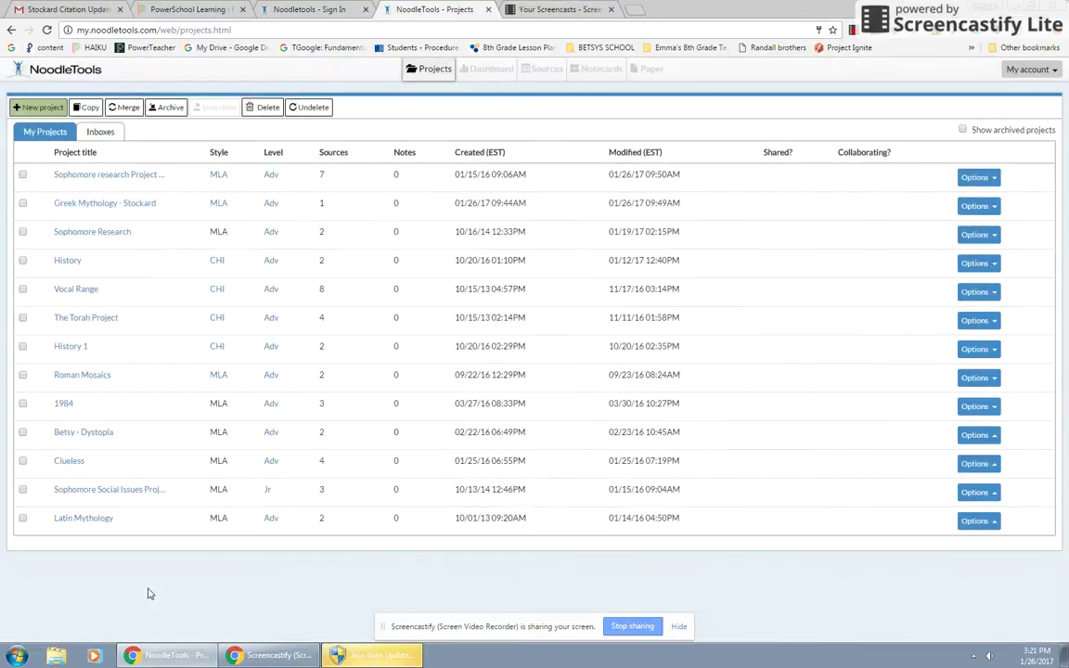
- Open the Greek Mythology project and start a new website citation for a Work of Visual Art
left_click(137, 210)
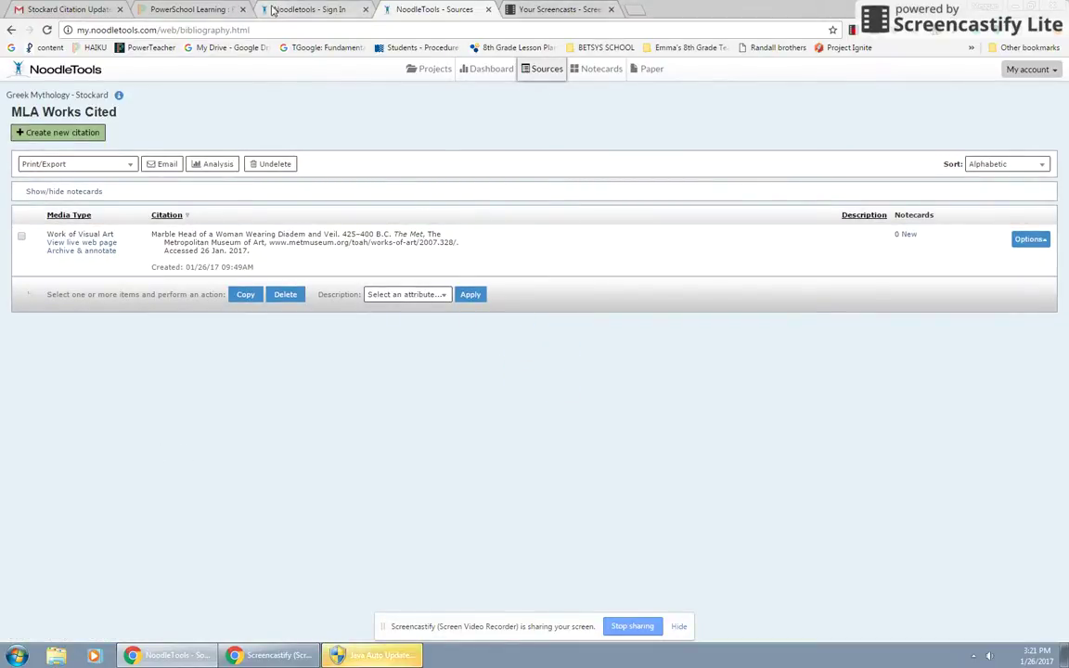
left_click(61, 133)
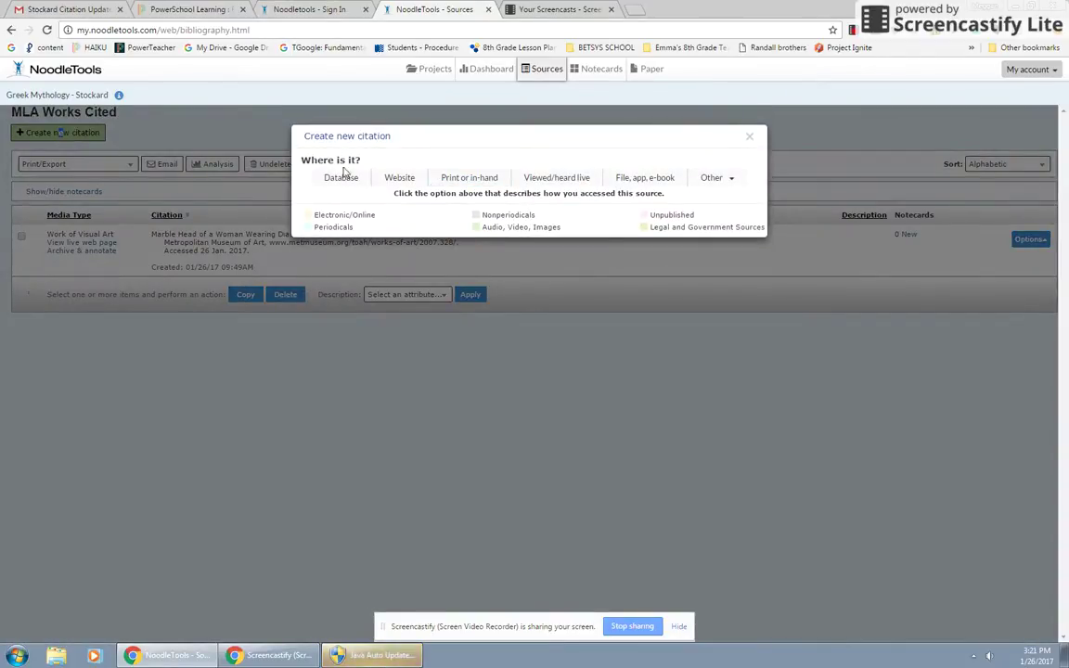
left_click(399, 181)
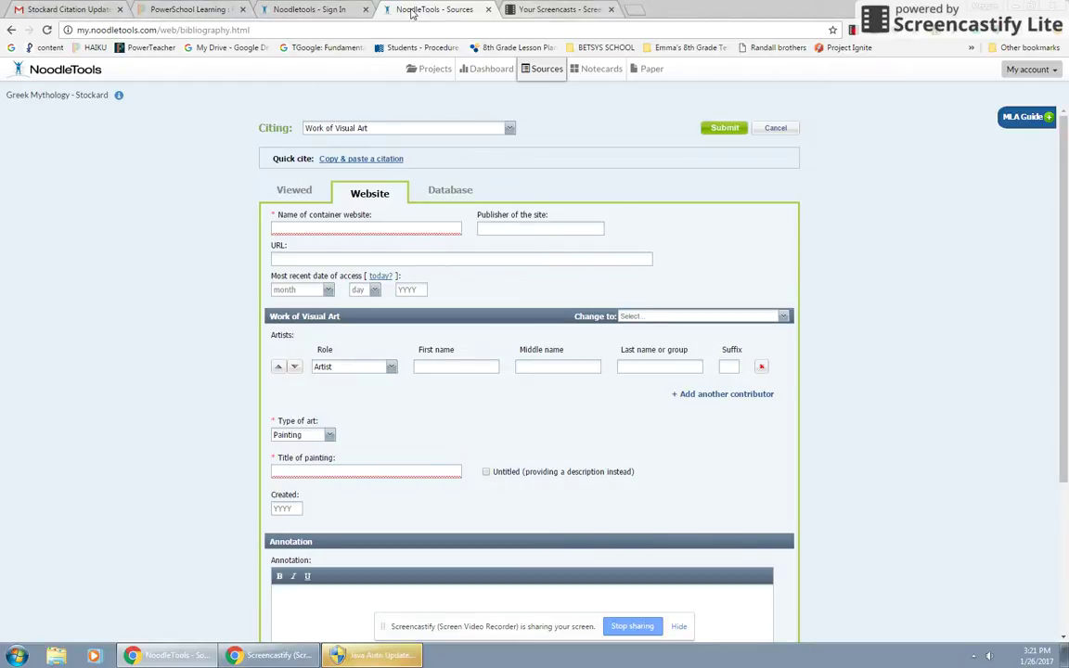
- Reopen the Met museum page for the marble head and copy the artwork's title
left_click(314, 9)
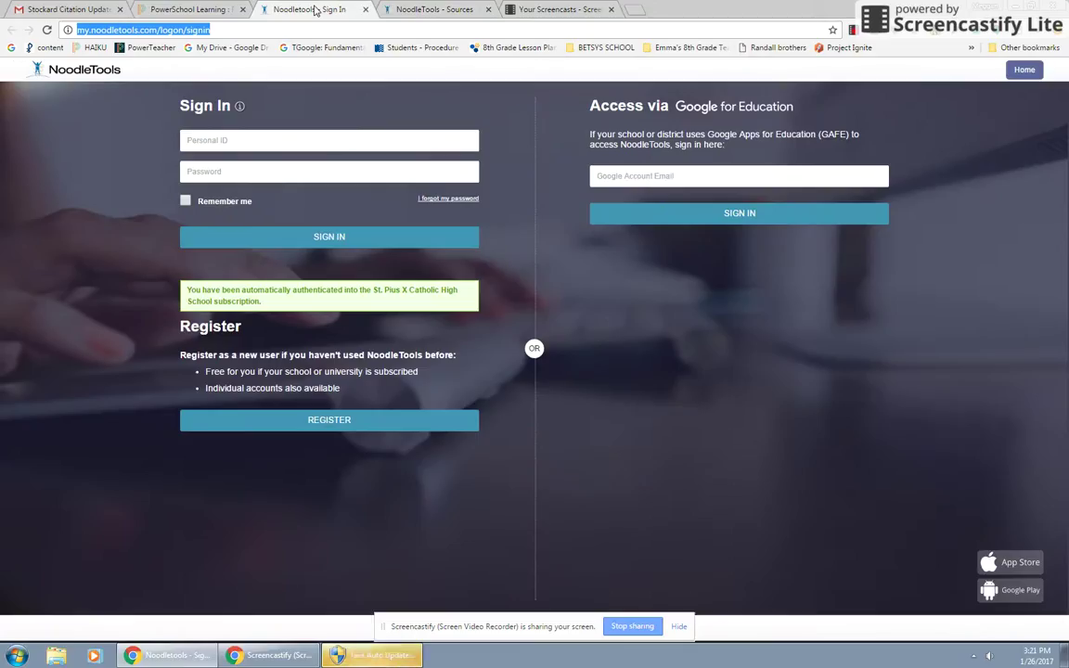
left_click(176, 10)
left_click(70, 9)
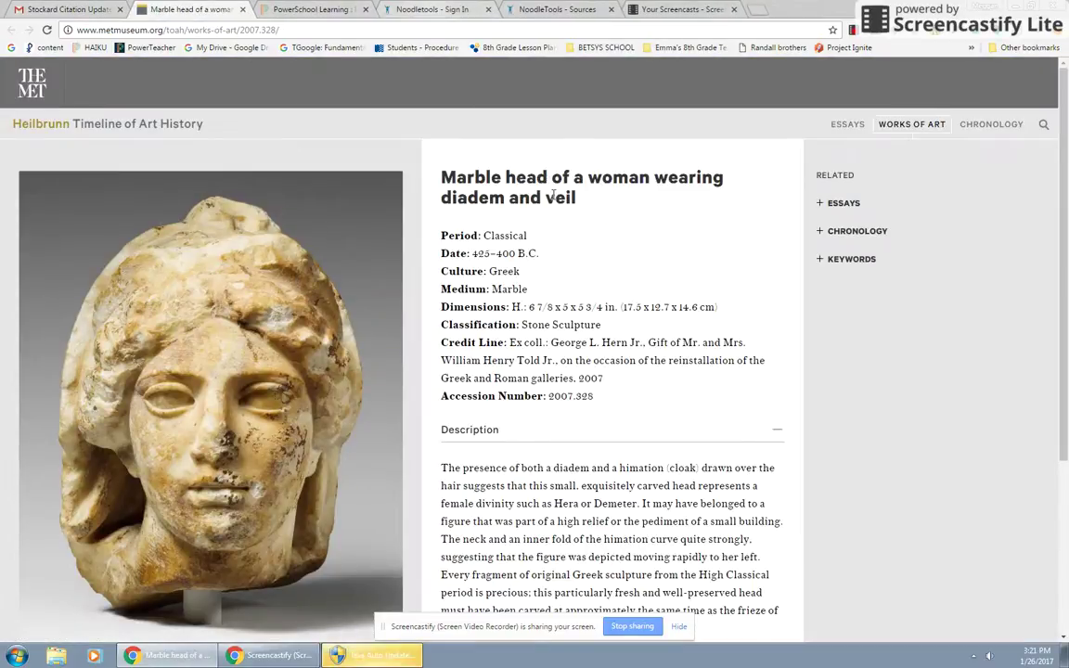
left_click_drag(436, 169, 597, 202)
key("ctrl+c")
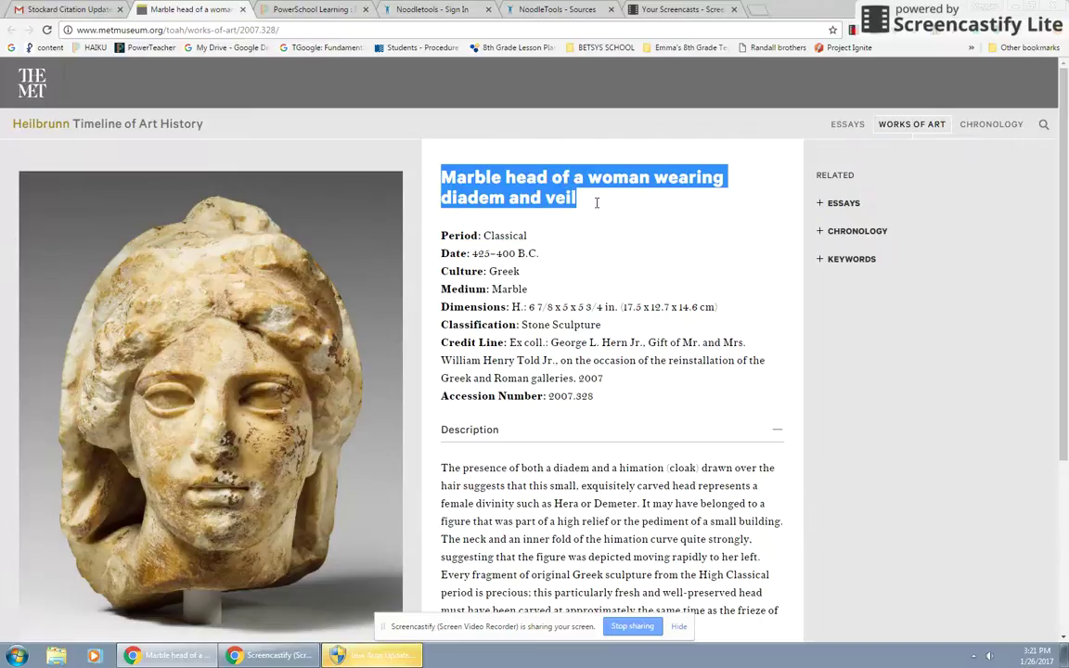
- Set the citation's type of art to Sculpture and paste the copied title as a description of an untitled work
left_click(557, 9)
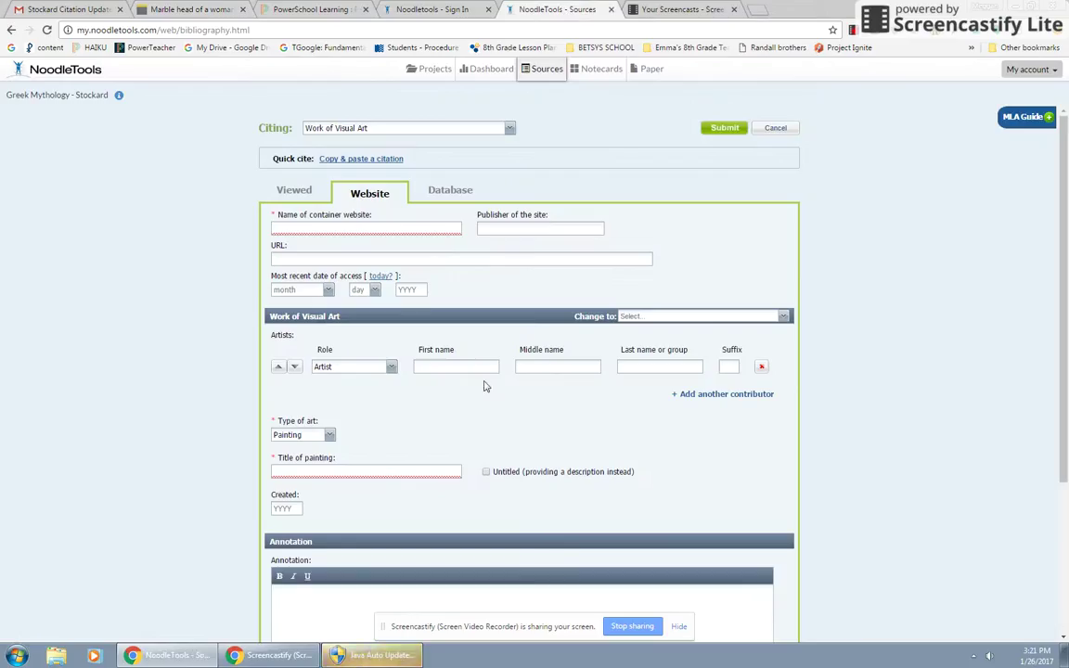
left_click(404, 472)
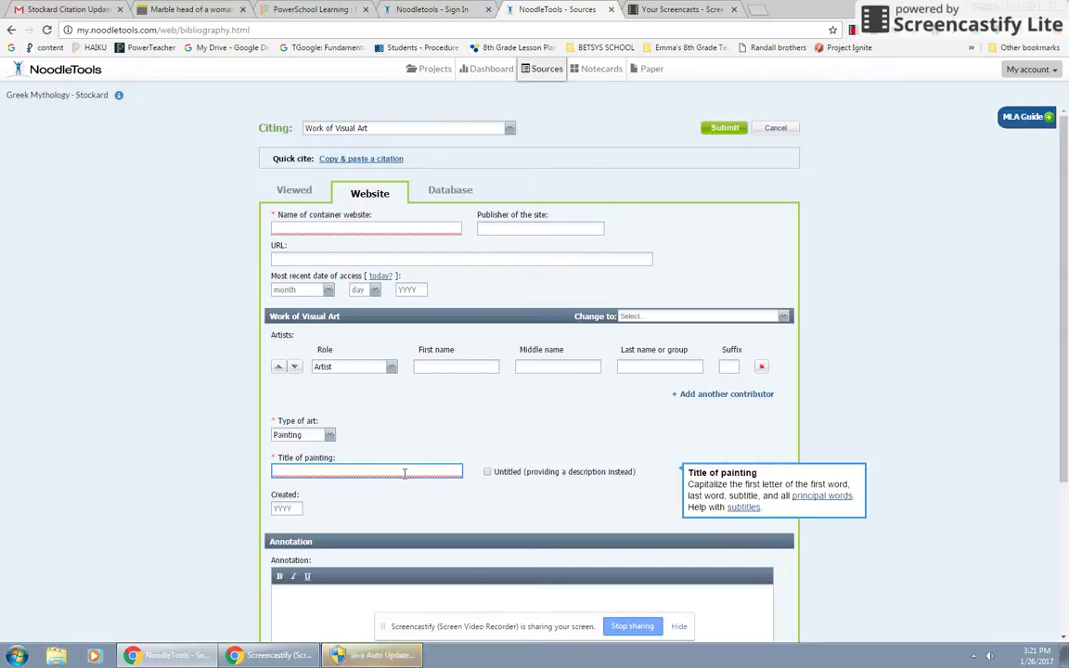
left_click(328, 435)
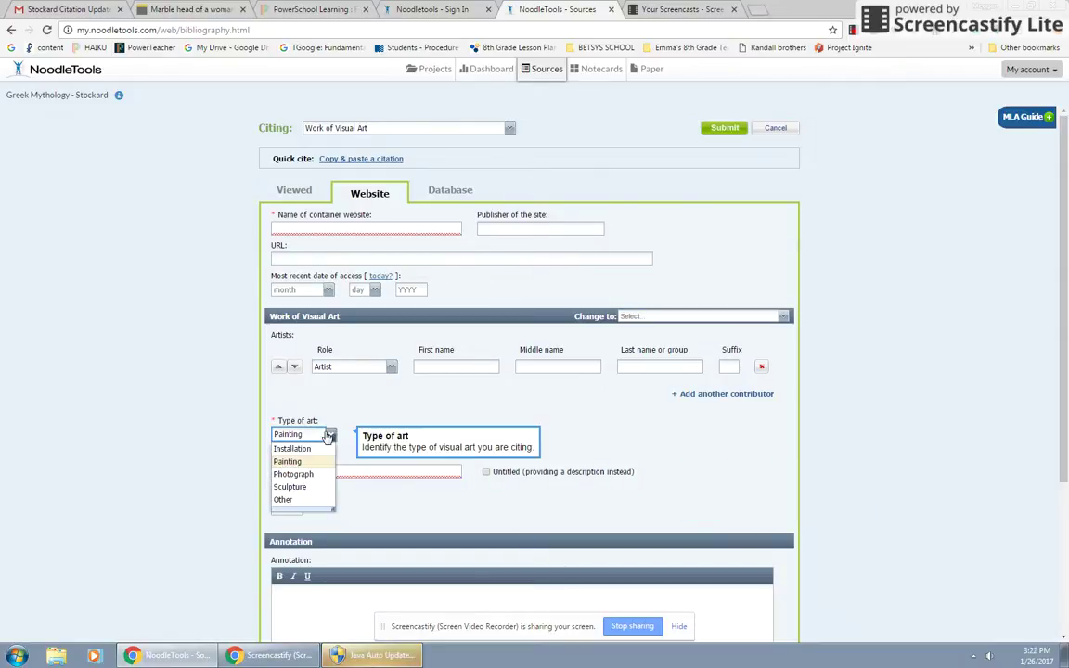
left_click(287, 487)
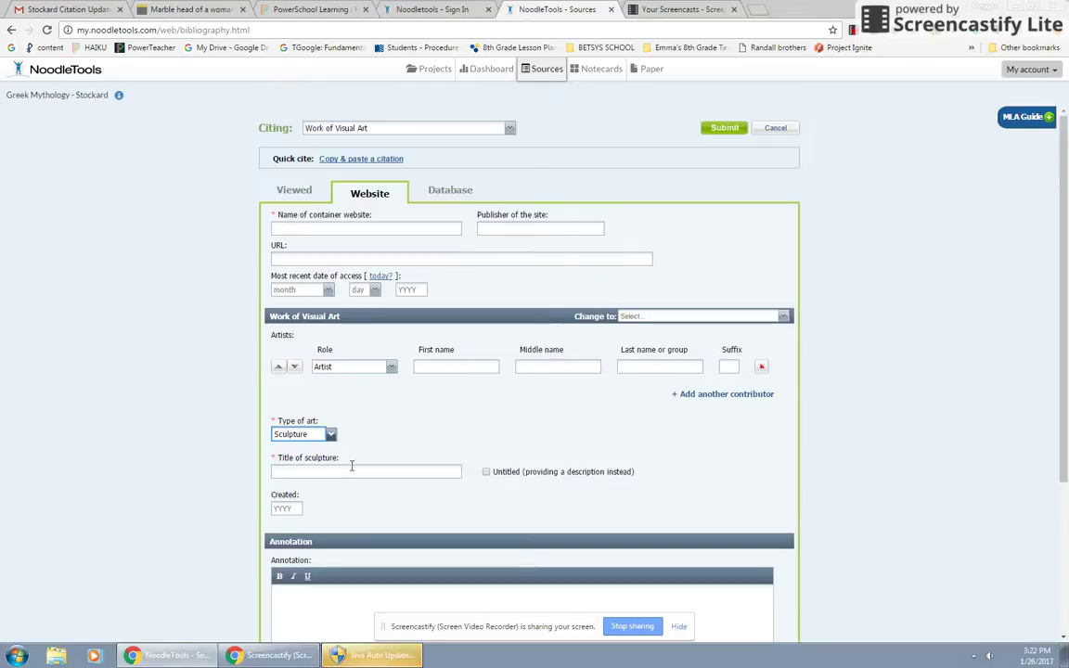
left_click(351, 471)
key("ctrl+v")
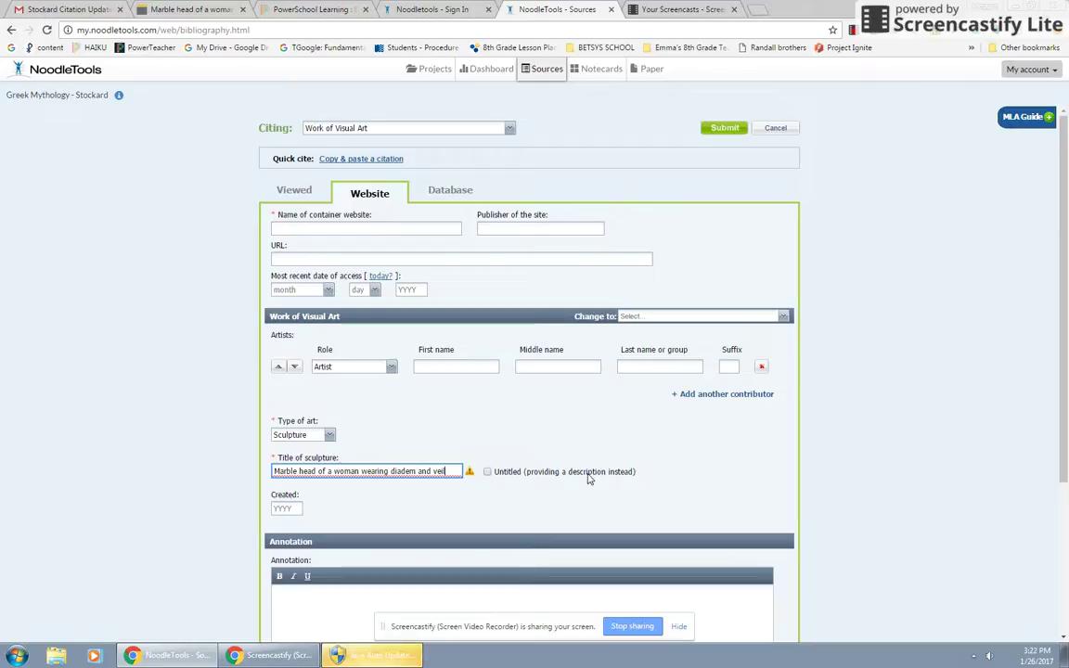
left_click(487, 472)
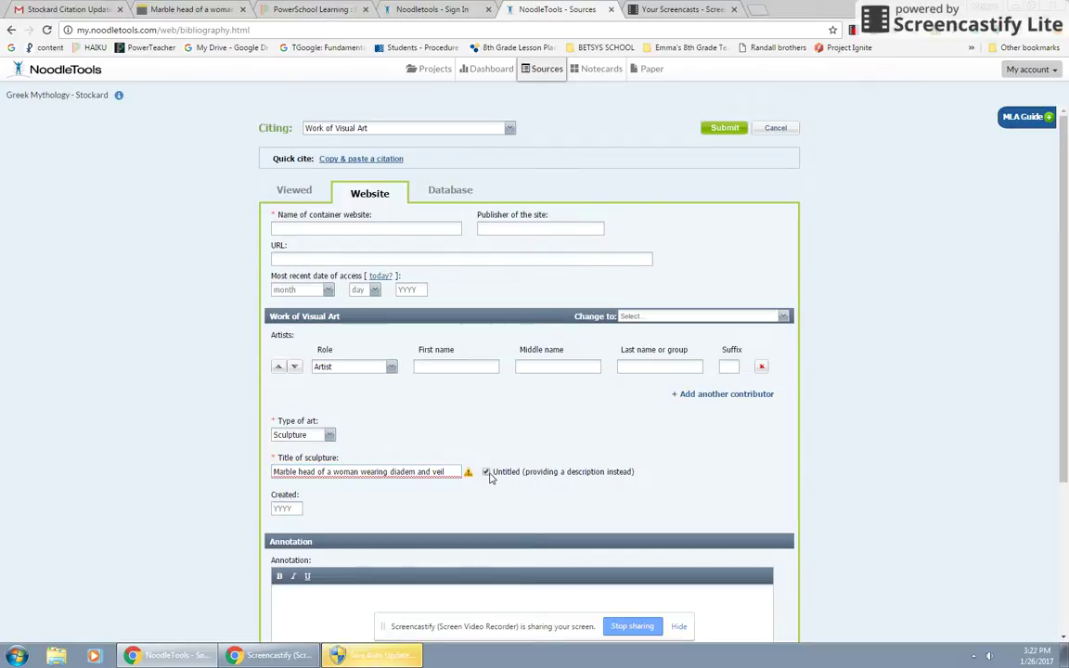
- Capitalize the principal words of the sculpture's title so it reads "Marble Head of a Woman Wearing Diadem and Veil"
left_click(437, 471)
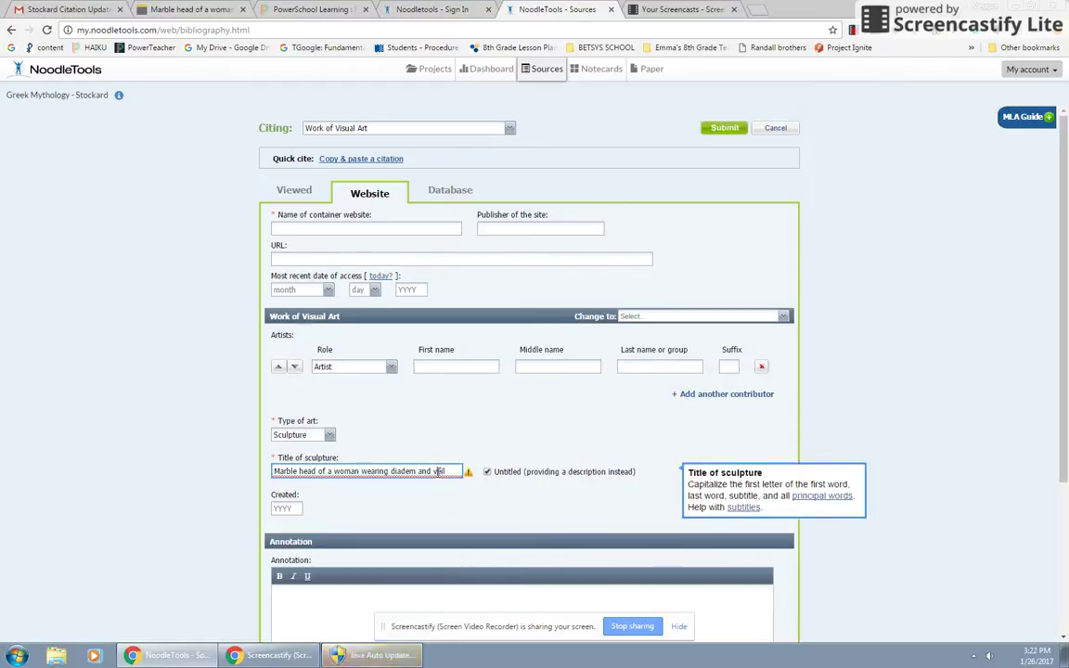
mouse_move(468, 476)
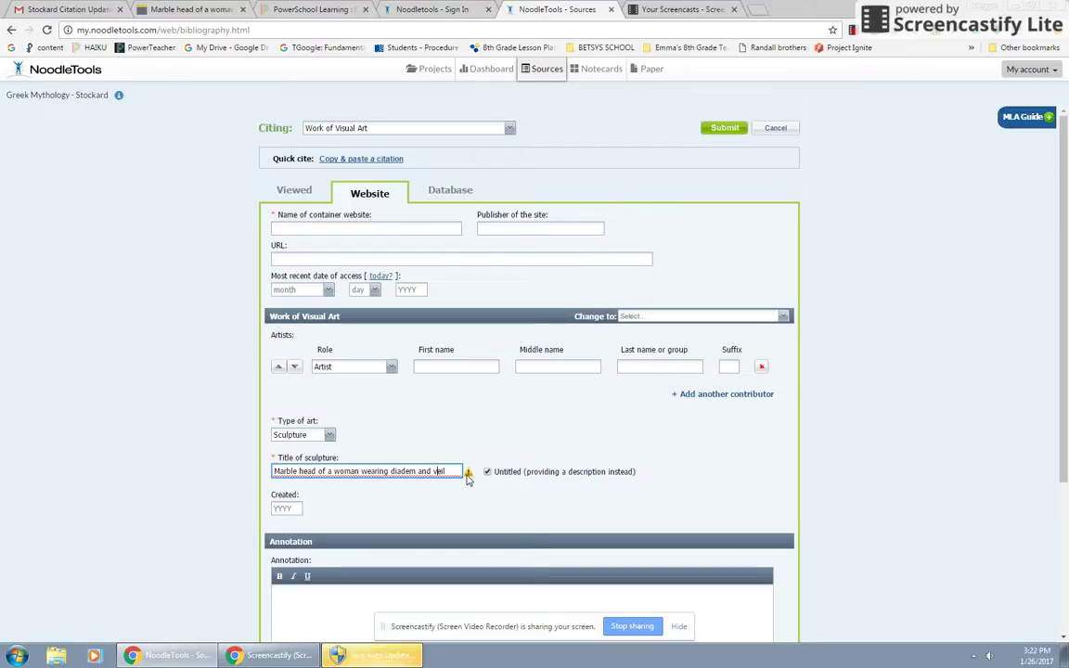
key("BackSpace")
type("V")
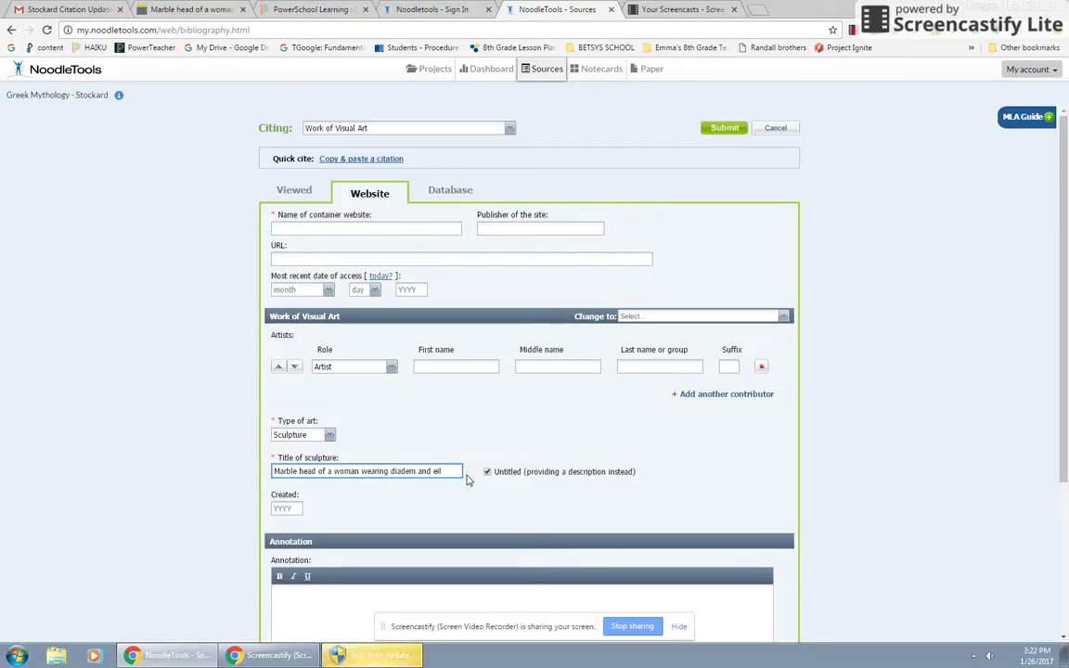
key("Left")
key("Left")
key("Left")
key("Left")
key("Left")
key("BackSpace")
type("D")
key("Left")
key("BackSpace")
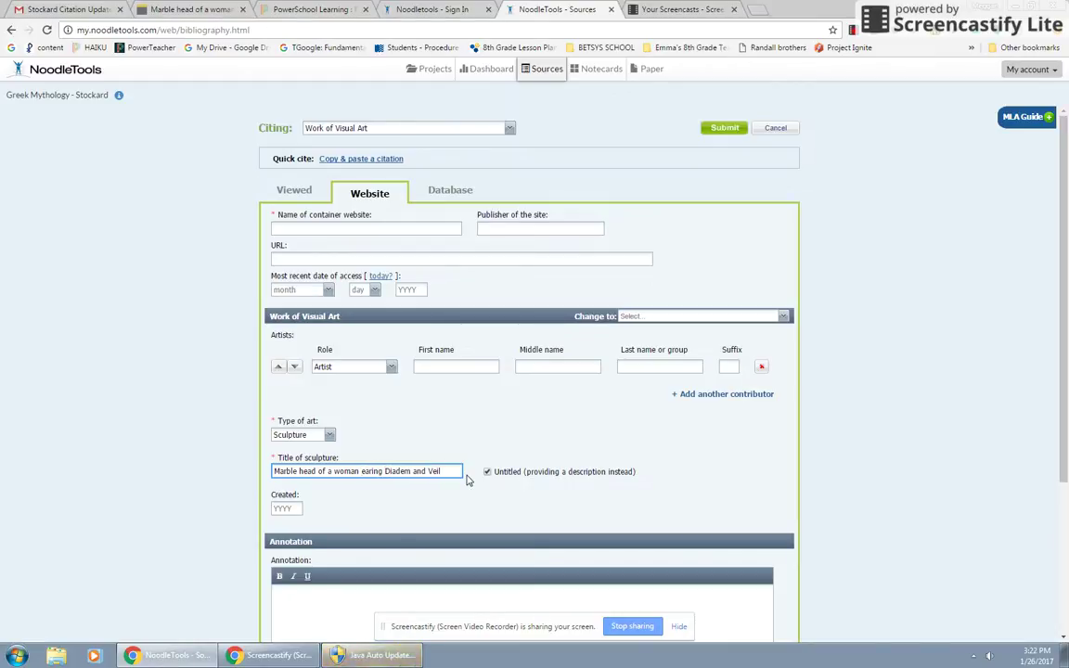
type("W")
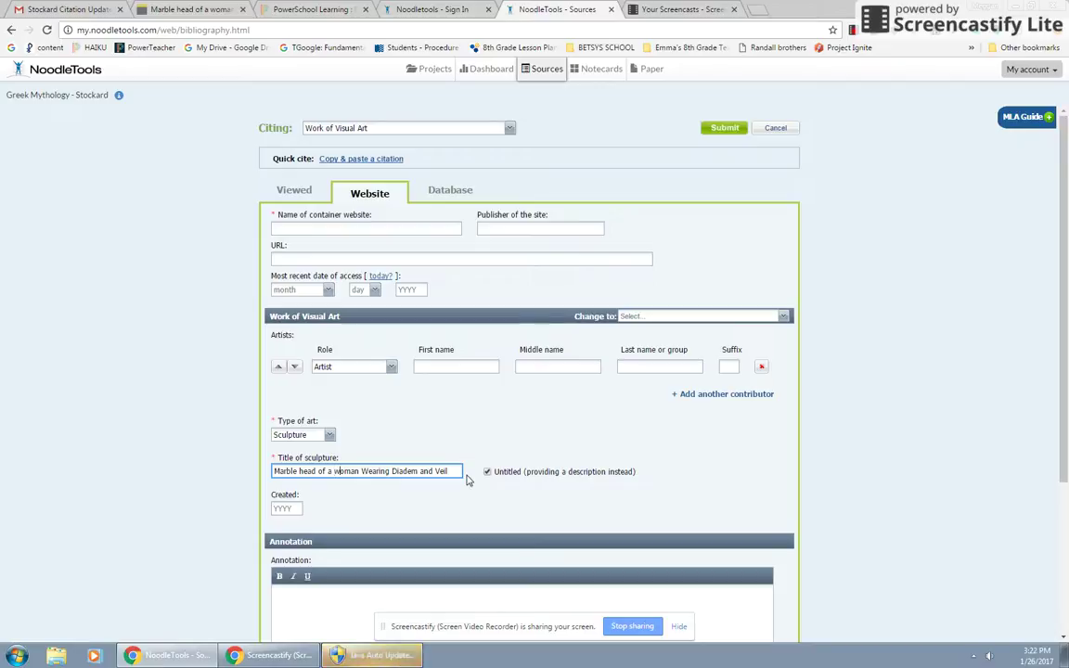
key("BackSpace")
type("W")
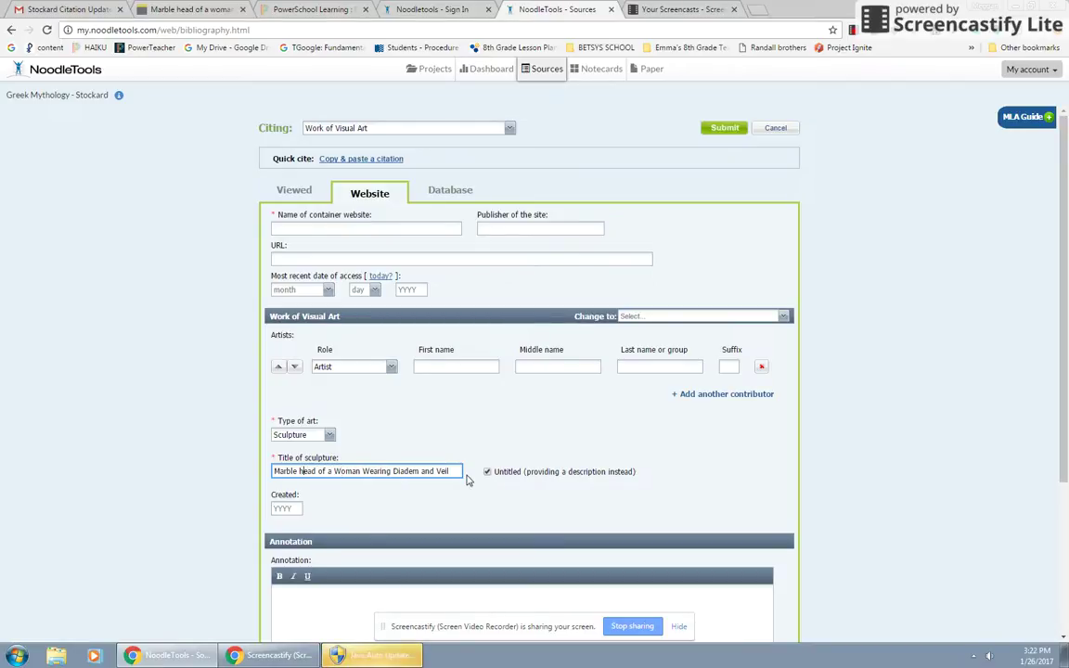
key("BackSpace")
type("H")
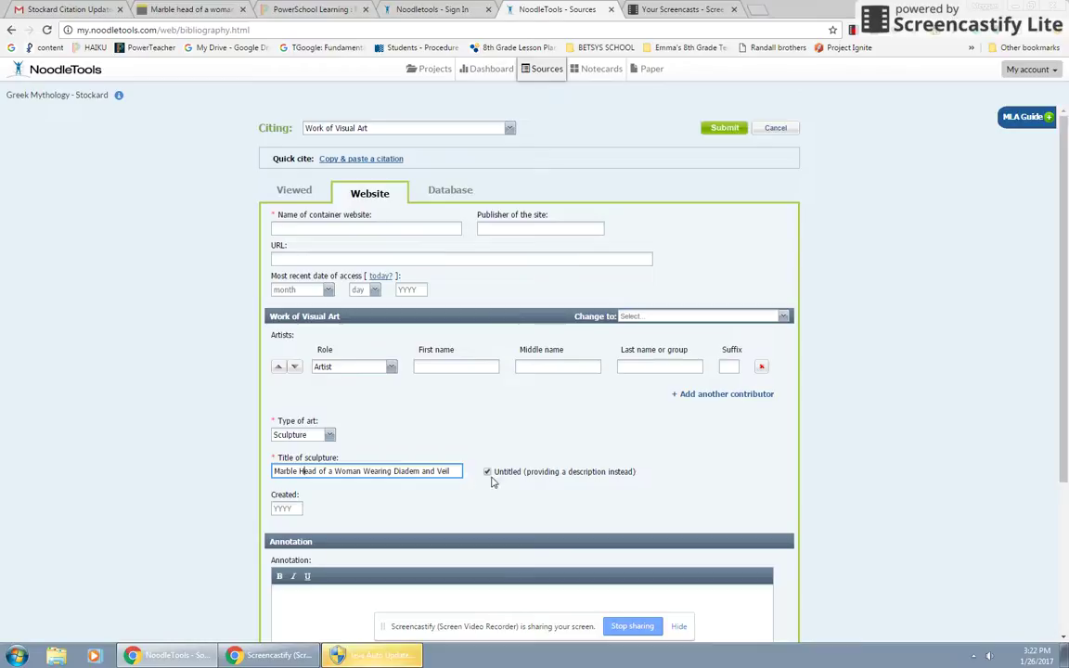
- Copy the sculpture's date from the Met museum page and enter 425–400 B.C. as its creation date in the citation
left_click(208, 13)
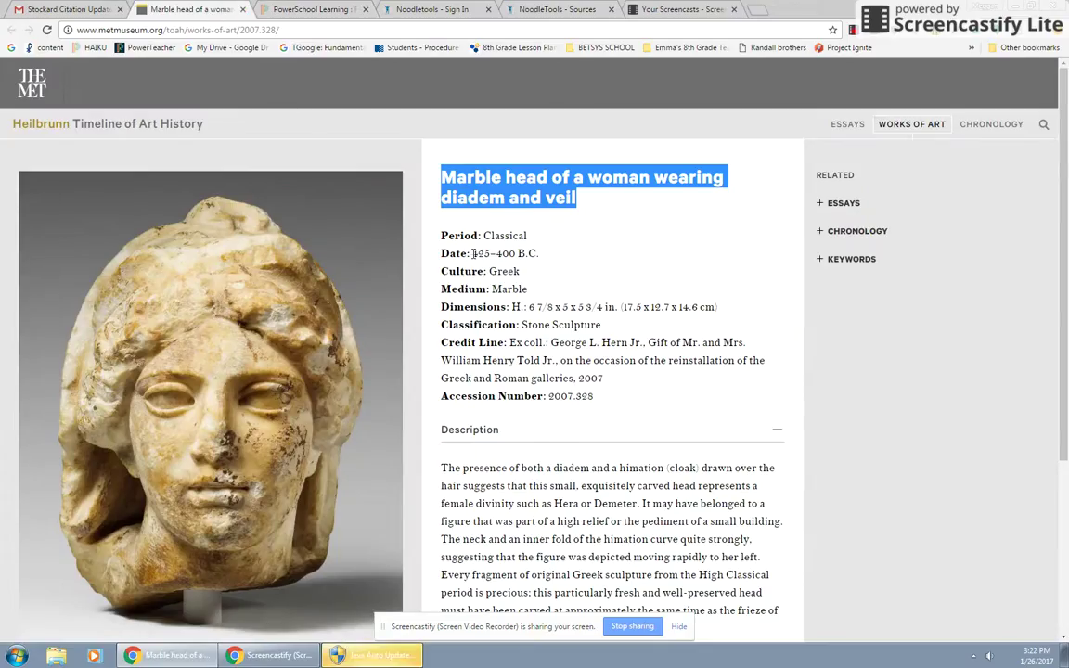
left_click_drag(474, 254, 544, 258)
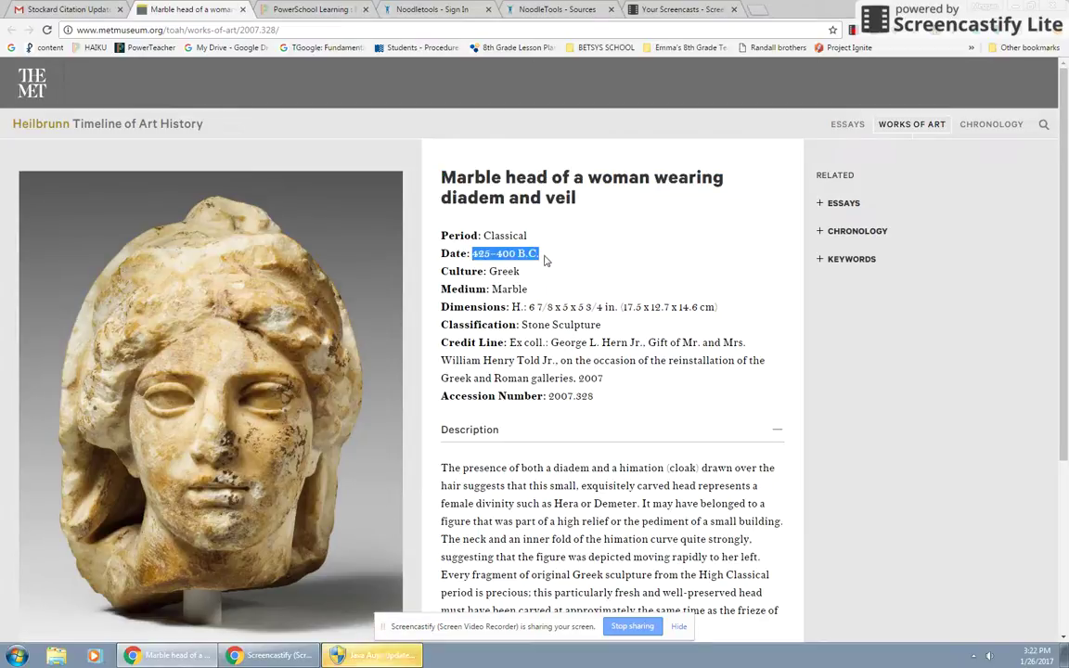
left_click(568, 13)
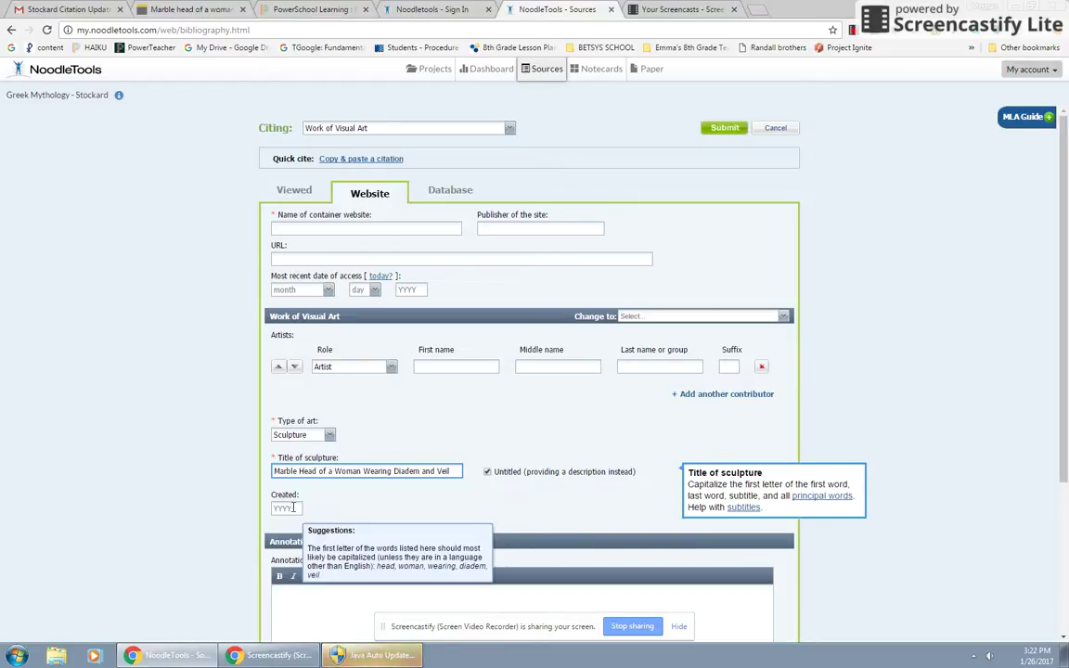
left_click(293, 508)
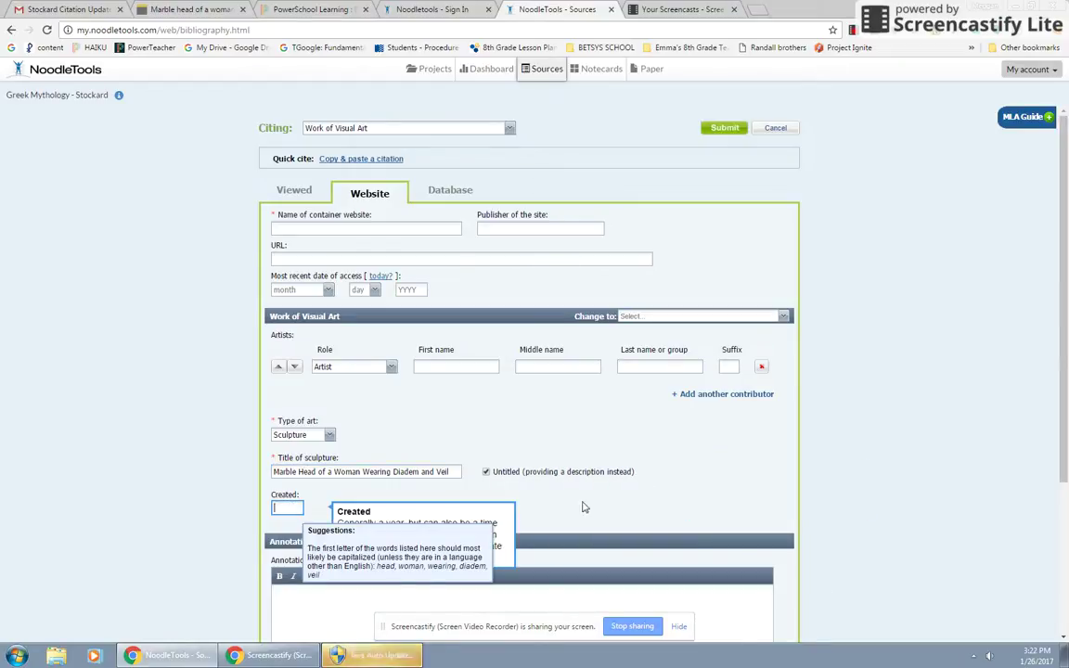
left_click(585, 508)
left_click(278, 508)
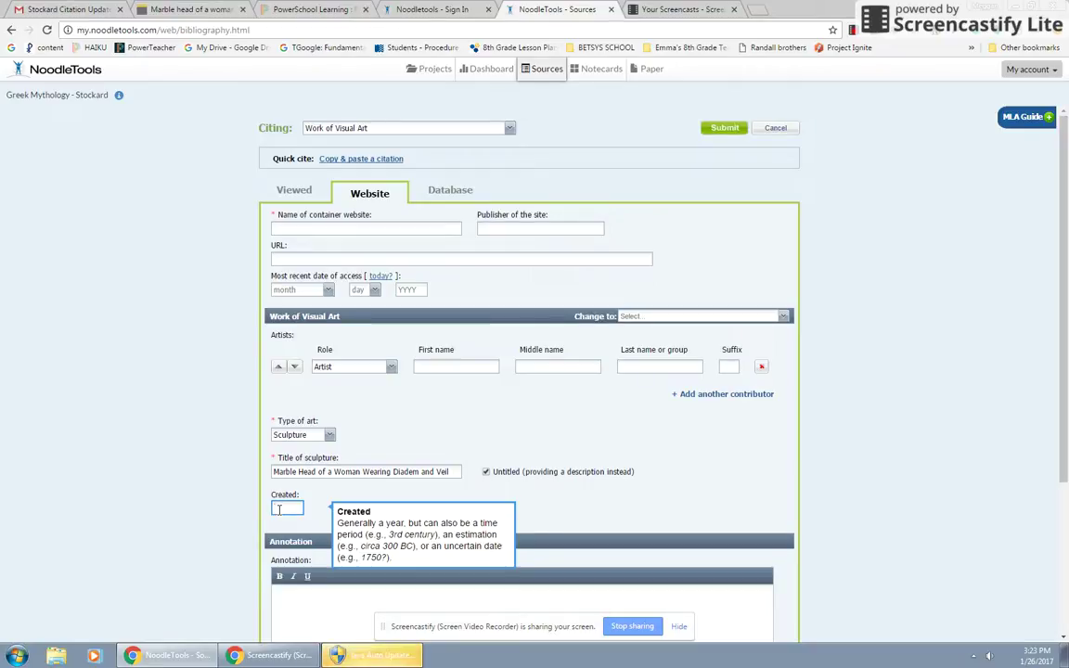
type("40 B.C.")
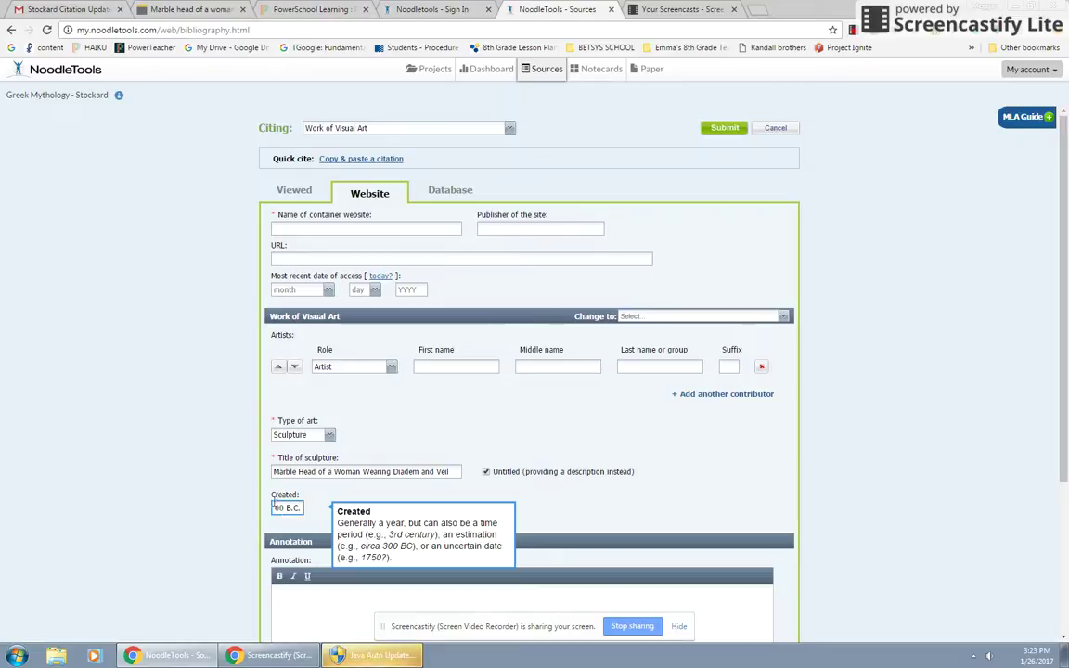
- Check the site's identity on the Met museum home page and enter The Met as the citation's container website name
left_click(277, 508)
type("0")
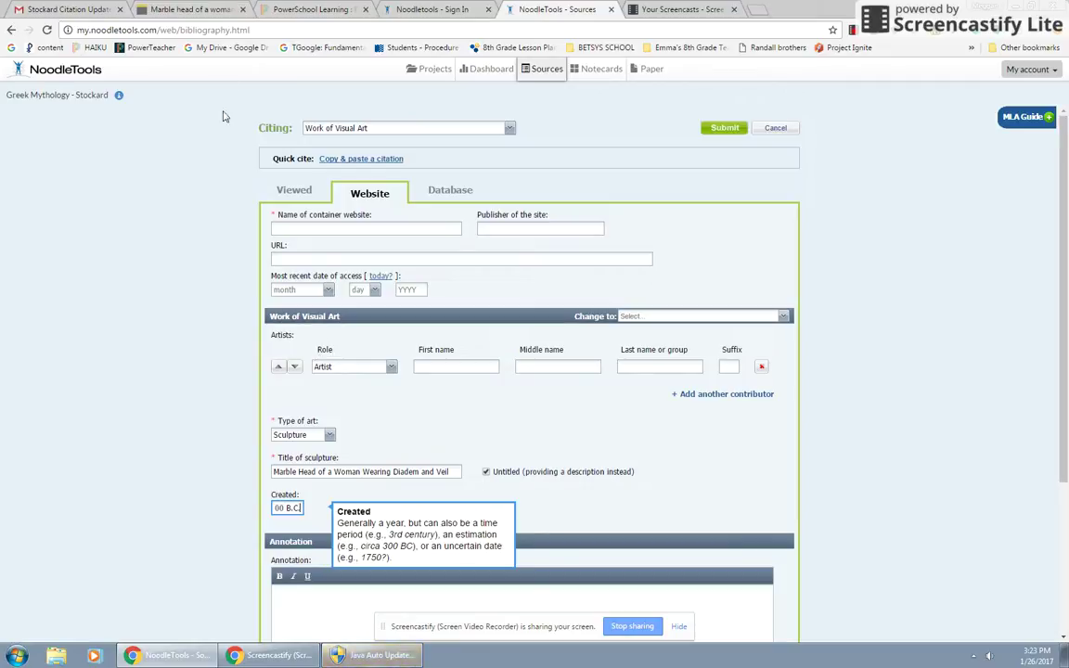
left_click(173, 9)
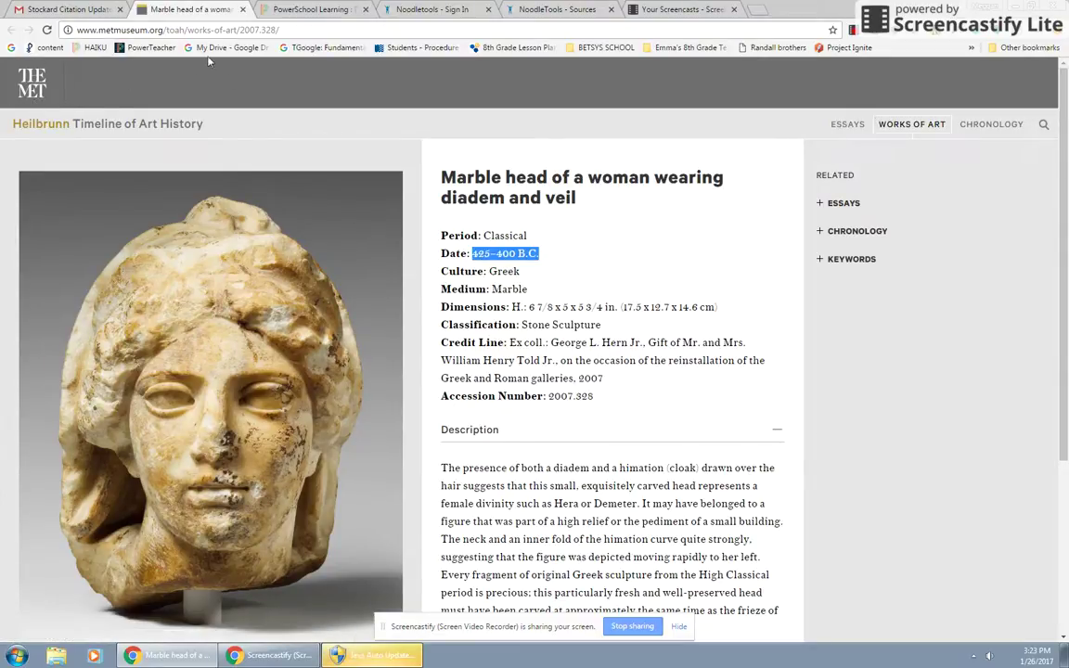
left_click(31, 89)
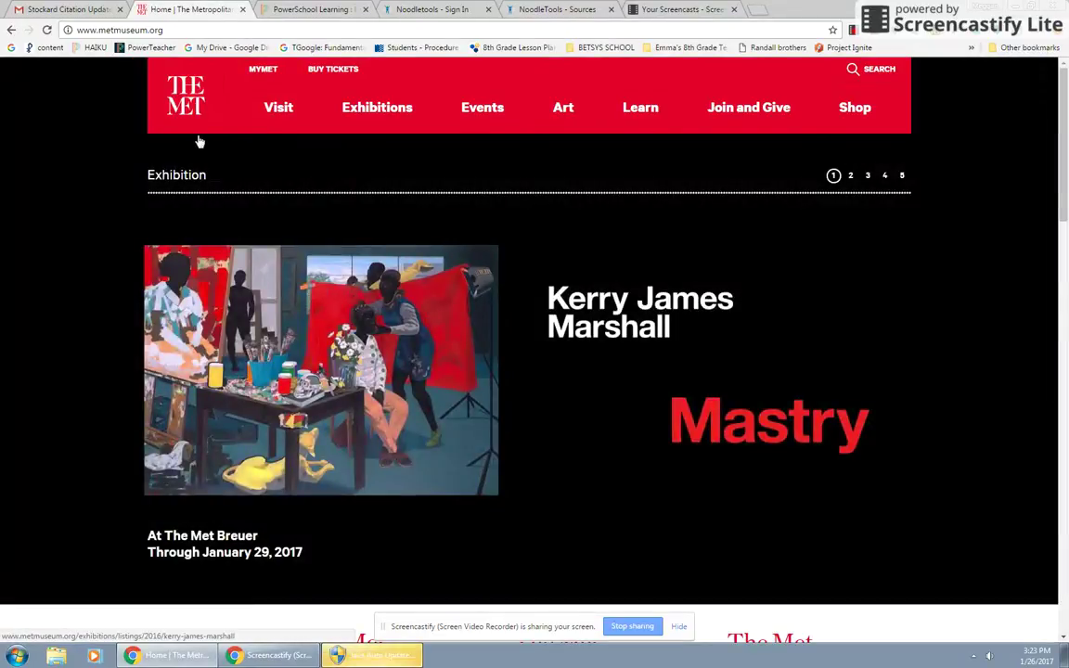
left_click(540, 11)
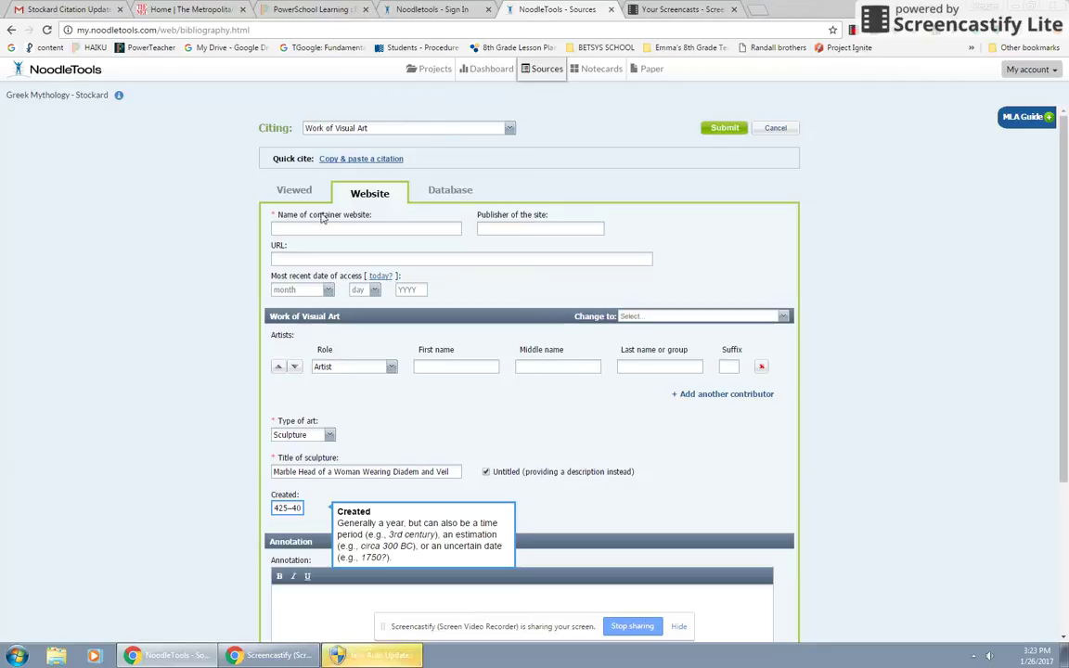
left_click(301, 229)
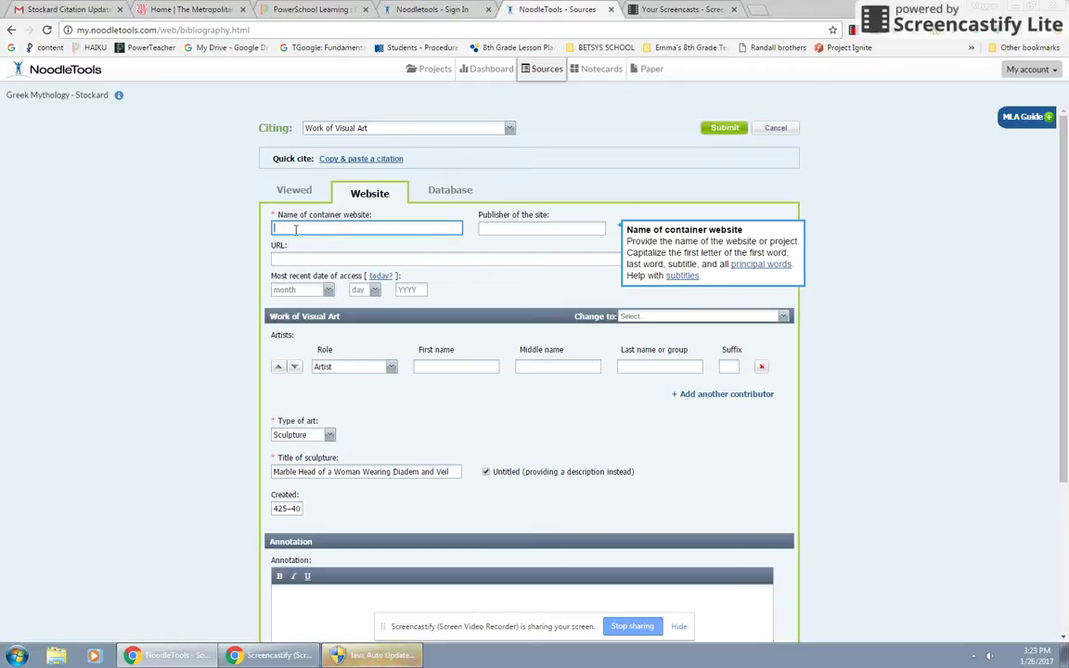
type("Th")
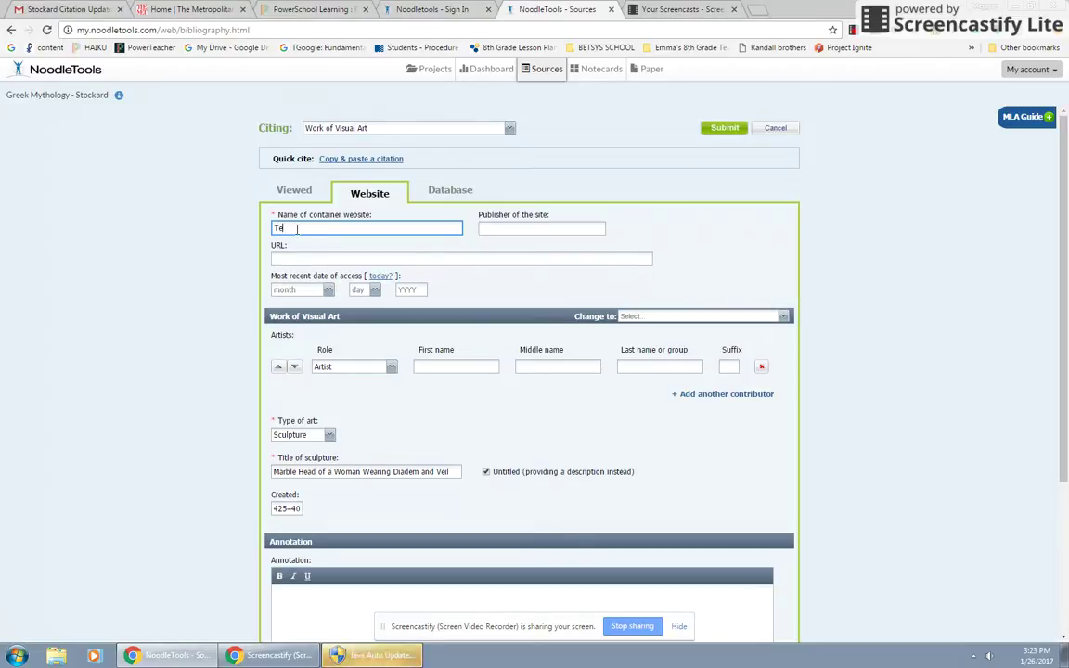
type("e Met")
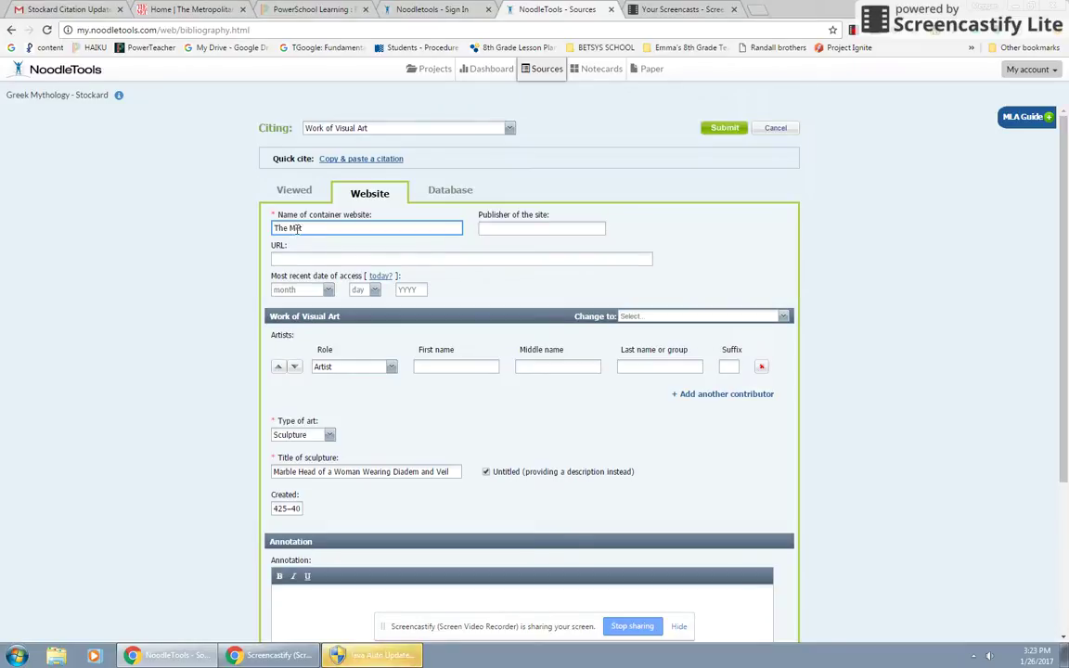
- Open the About The Met page from the museum's home page and go to the Mission Statement to find the publisher
left_click(501, 227)
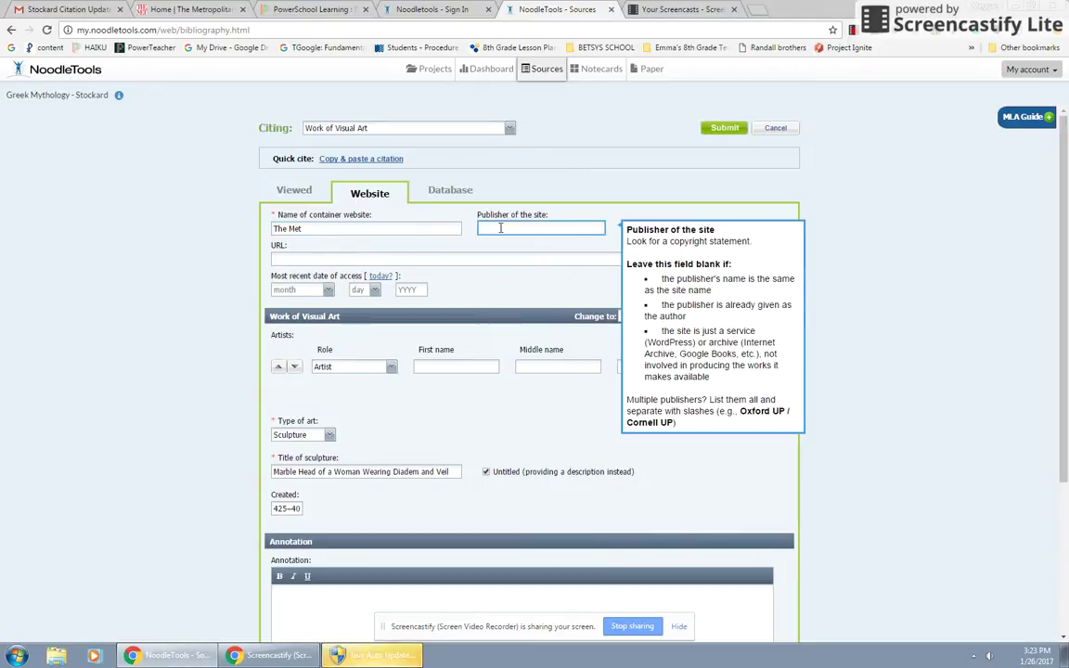
left_click(195, 10)
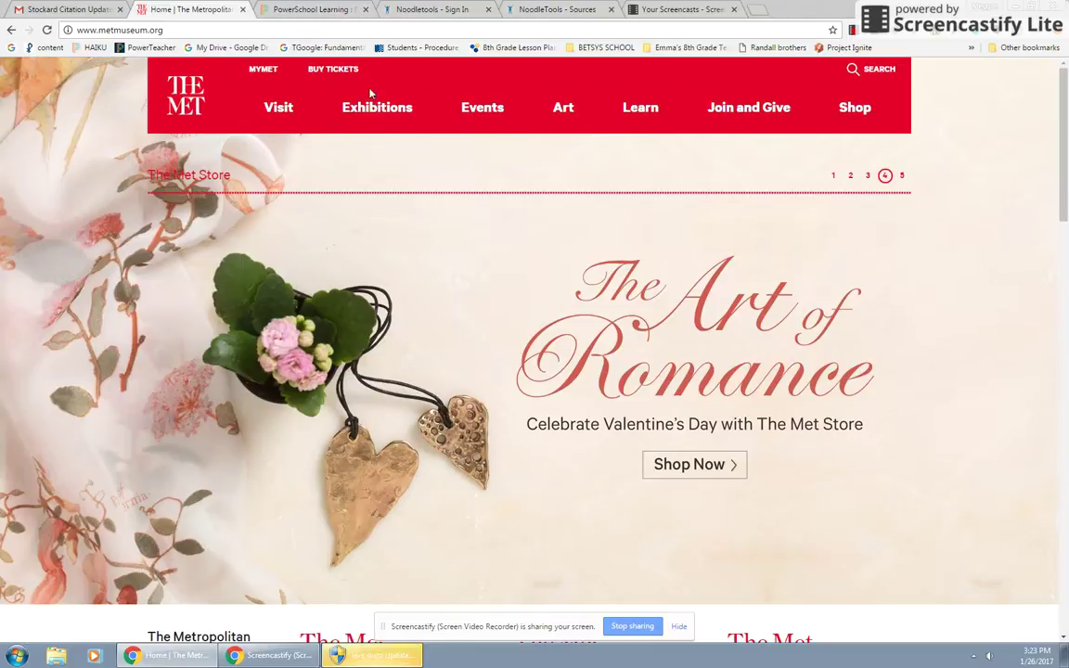
scroll(615, 220, "down", 2)
scroll(612, 223, "down", 9)
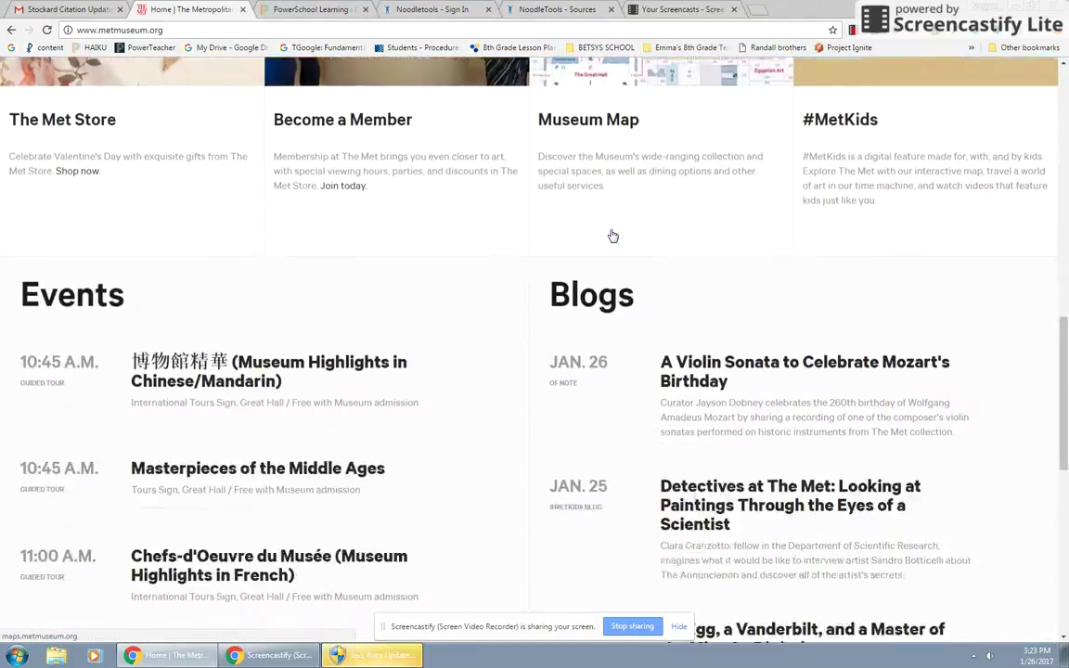
scroll(609, 238, "down", 4)
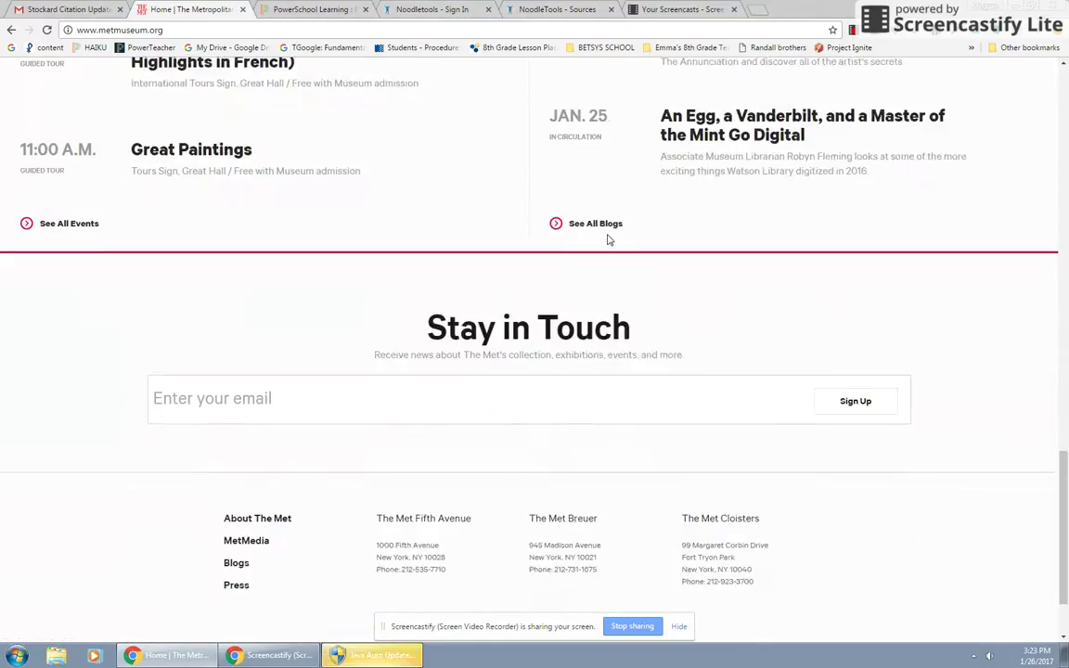
left_click(284, 520)
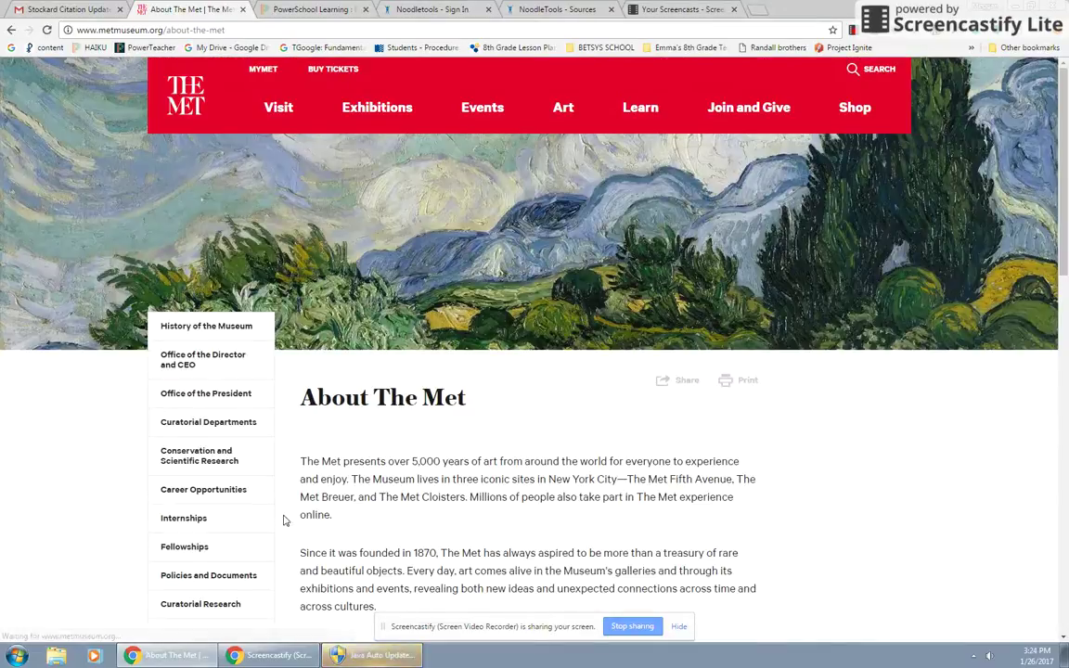
left_click_drag(1066, 191, 1055, 329)
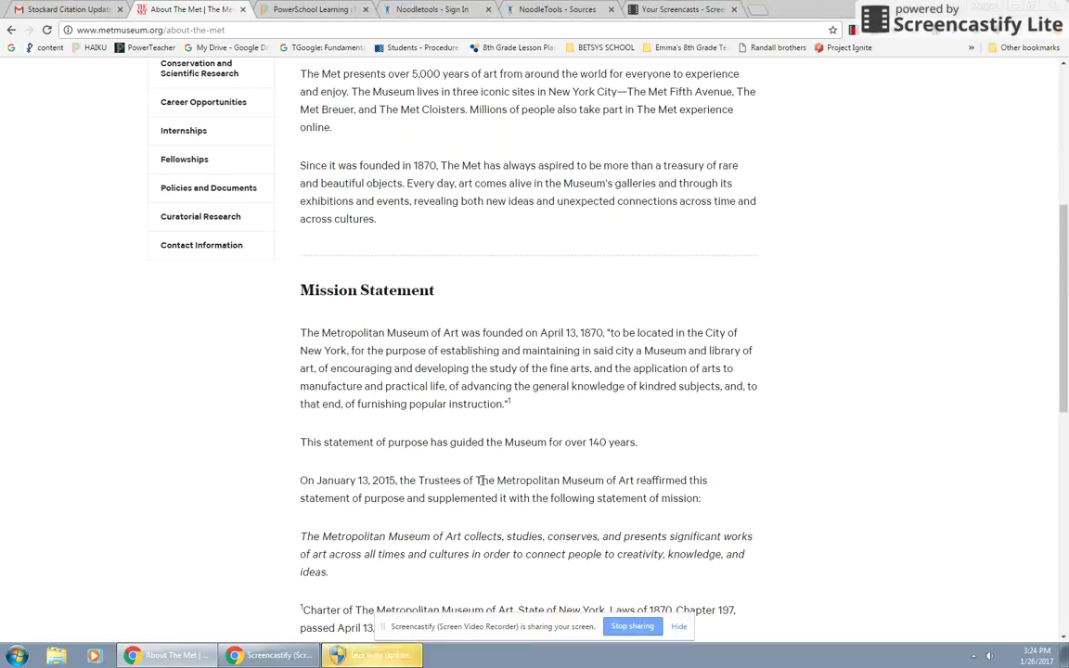
- Copy "The Metropolitan Museum of Art" from the Mission Statement and paste it as the citation's publisher of the site
left_click_drag(476, 480, 482, 480)
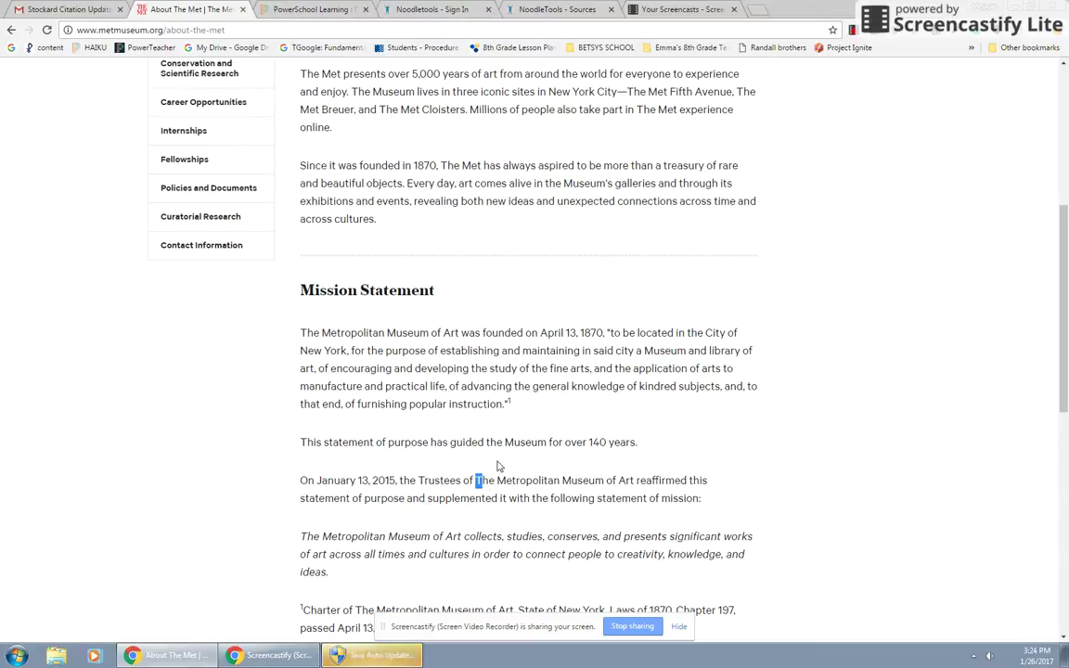
left_click(479, 484)
left_click_drag(476, 480, 635, 481)
key("ctrl+c")
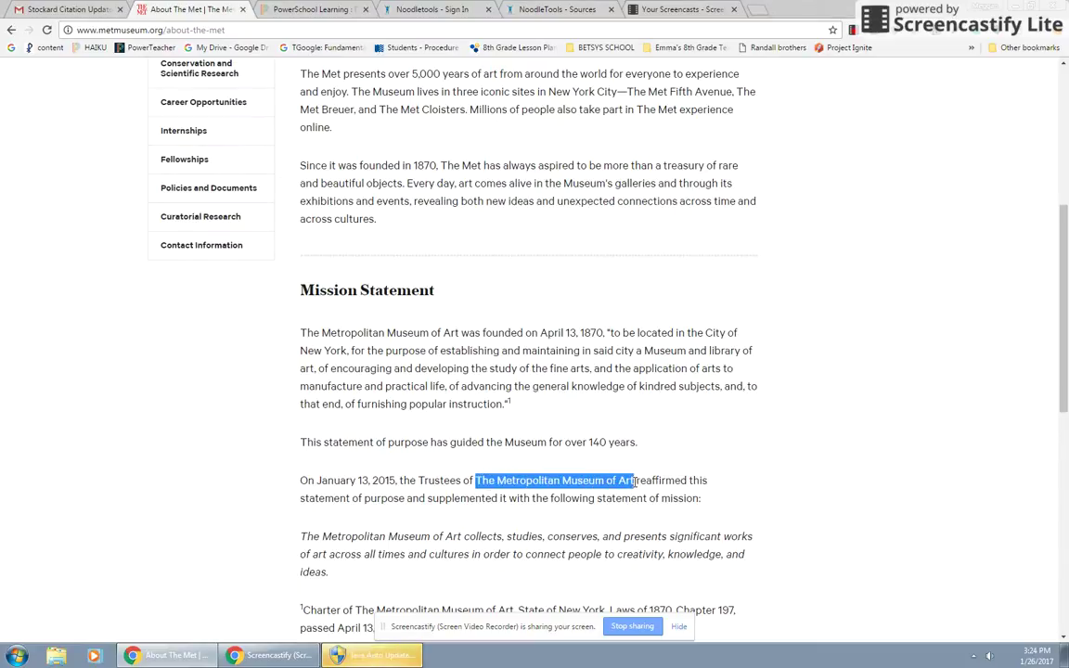
left_click(547, 9)
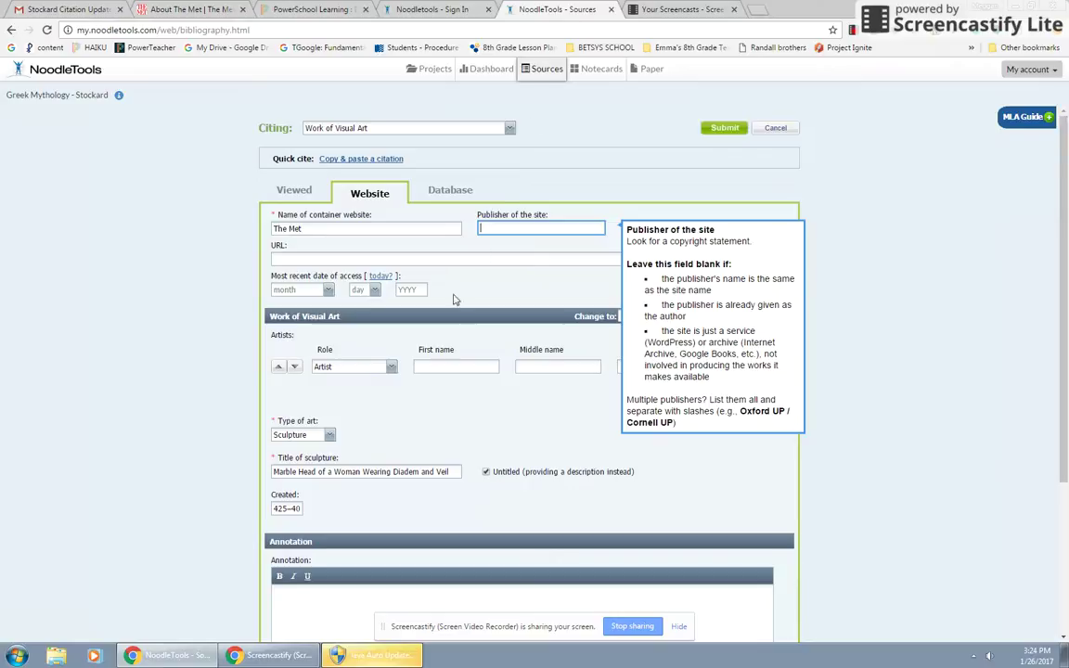
left_click(514, 227)
key("ctrl+v")
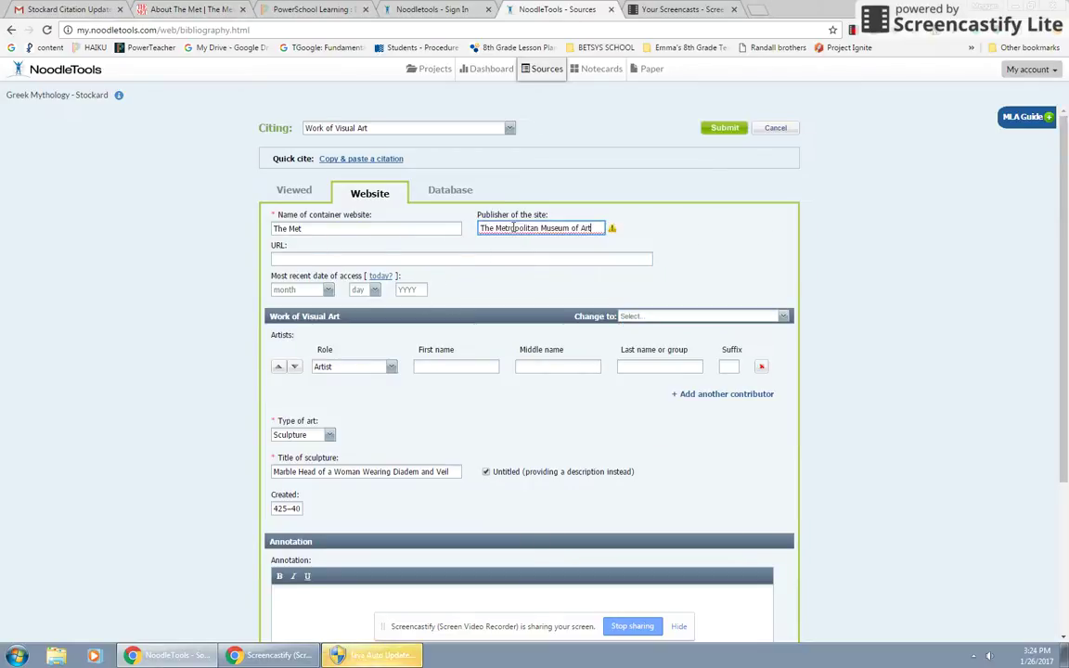
mouse_move(613, 230)
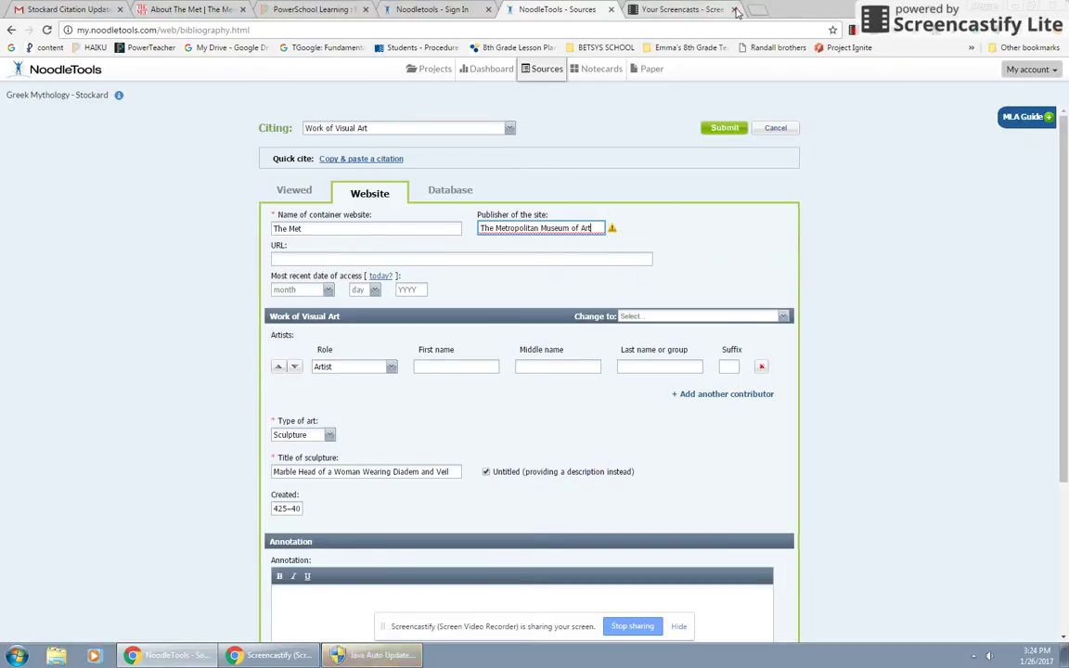
- Search the web for "micheal c carlos museum" in place of the screencasts page
left_click(675, 10)
left_click(680, 34)
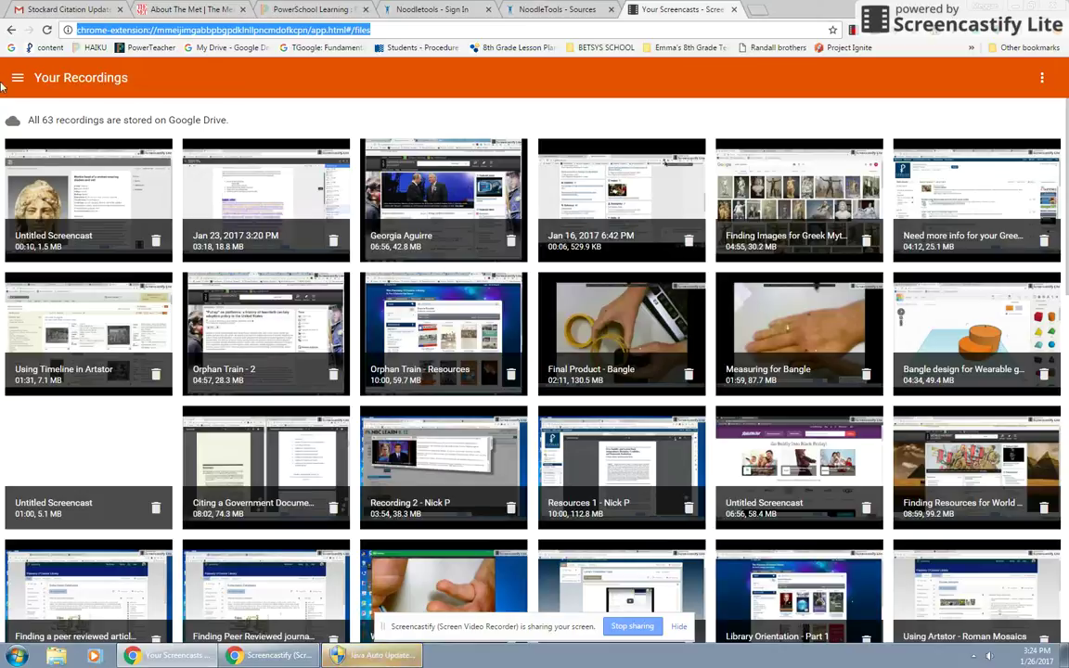
type("m.")
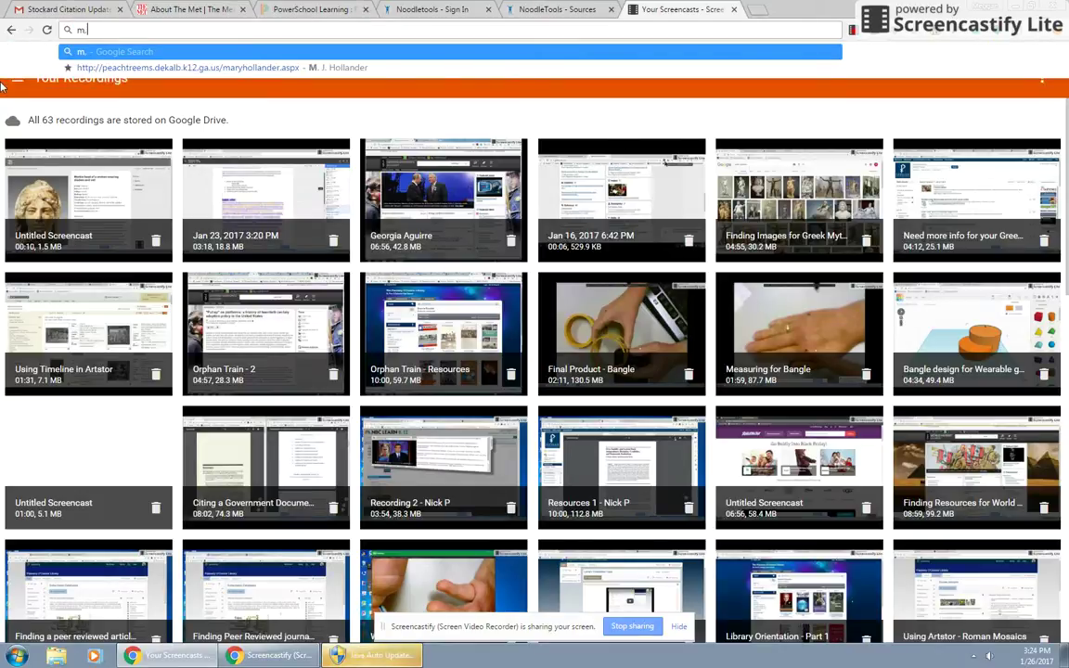
type("cheal ")
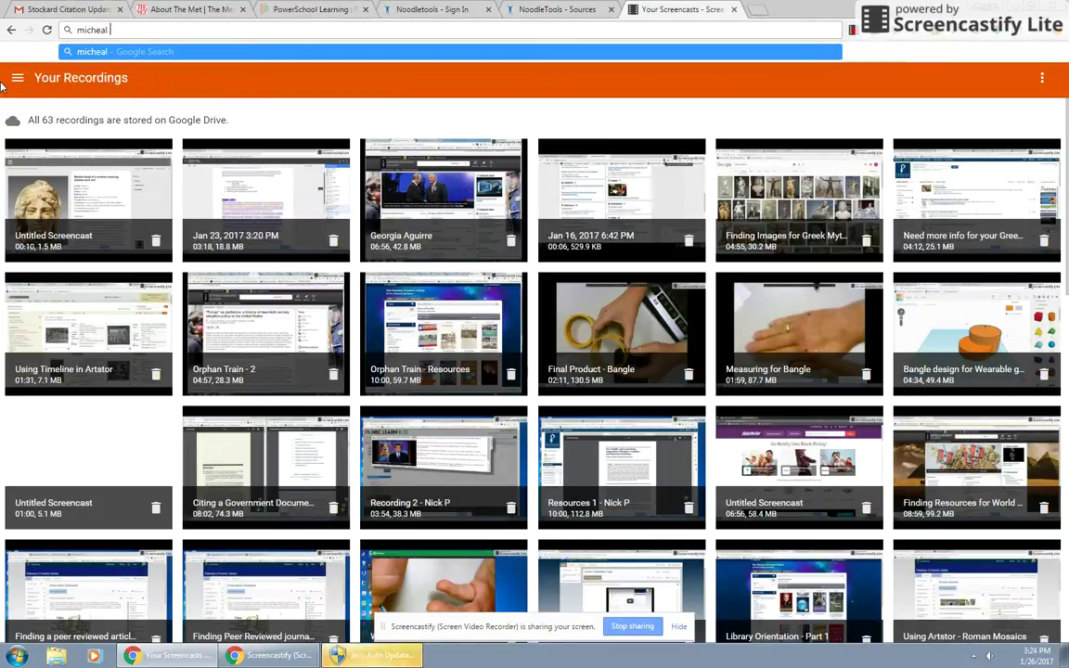
type("c carlos mus")
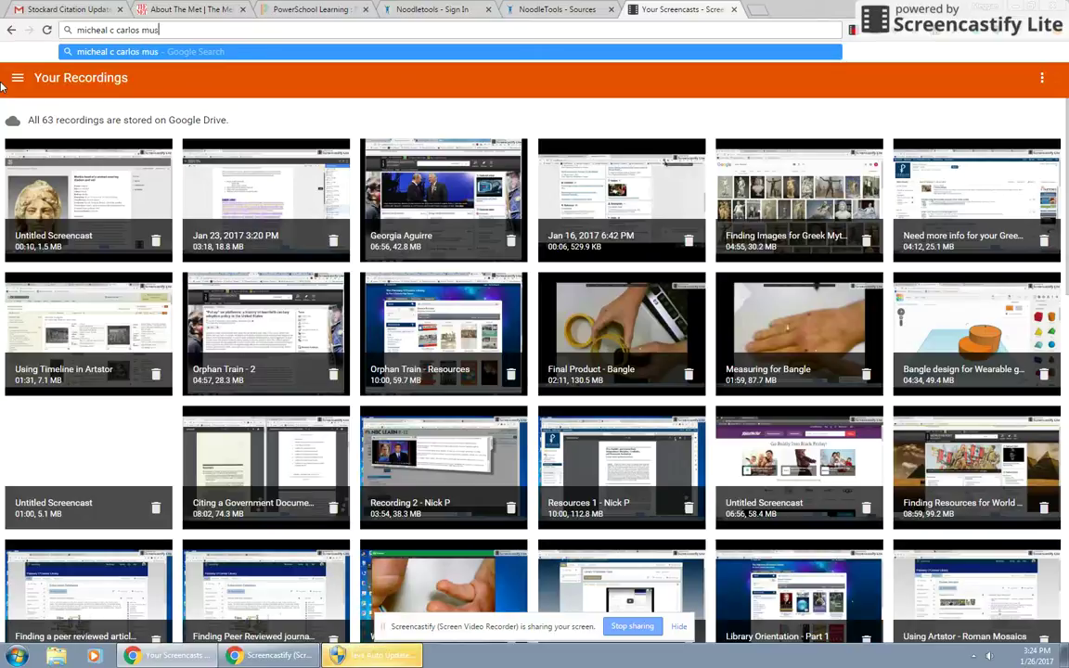
type("eum")
key("Return")
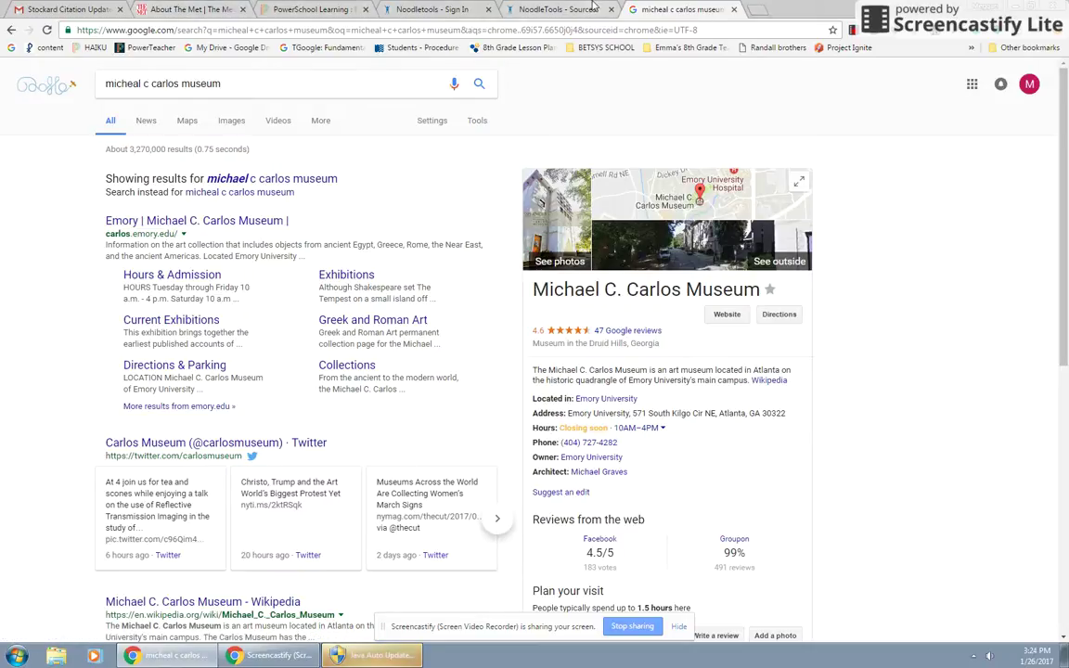
- Go back from the About The Met page through the museum's home page to the marble head sculpture's page
left_click(193, 11)
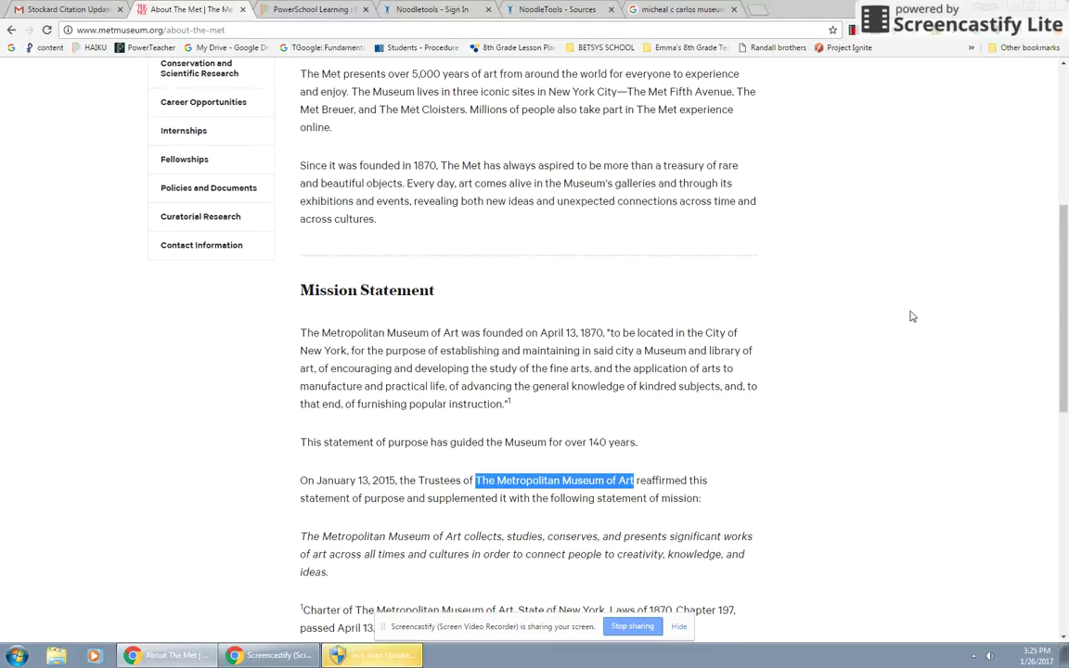
left_click(548, 10)
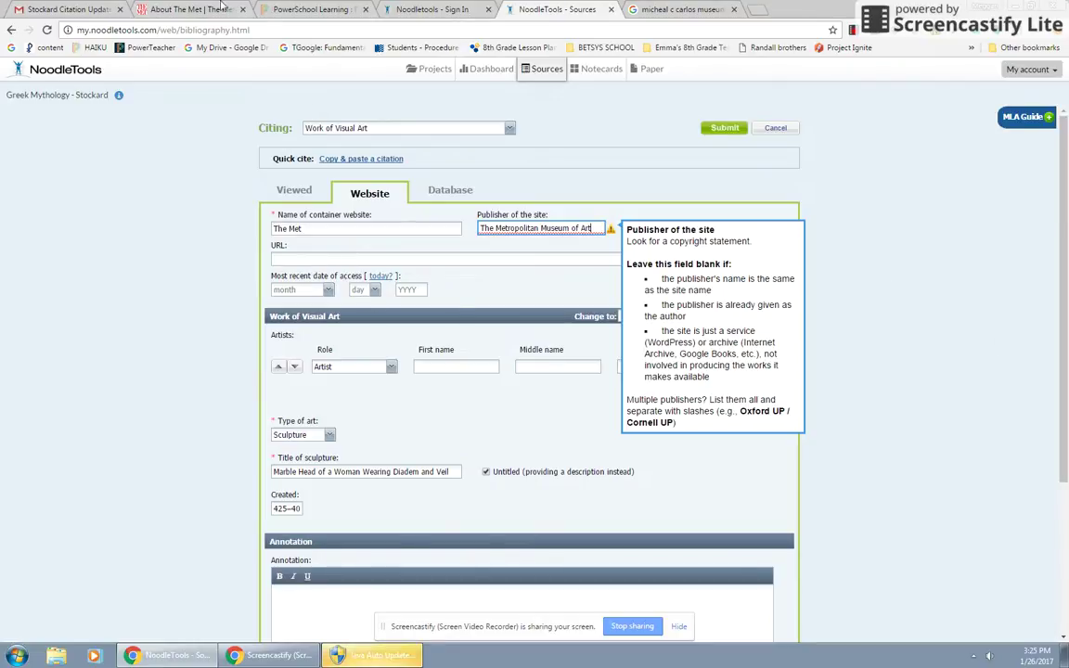
left_click(185, 11)
left_click_drag(1064, 345, 1064, 198)
left_click(11, 30)
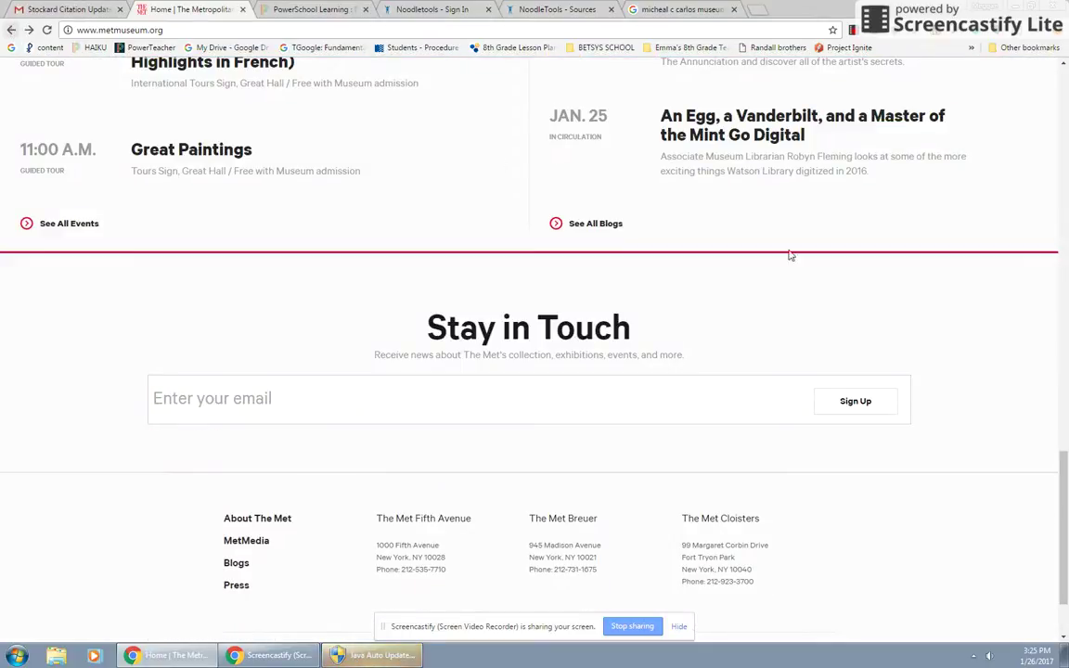
left_click_drag(1065, 520, 1066, 185)
scroll(914, 117, "up", 15)
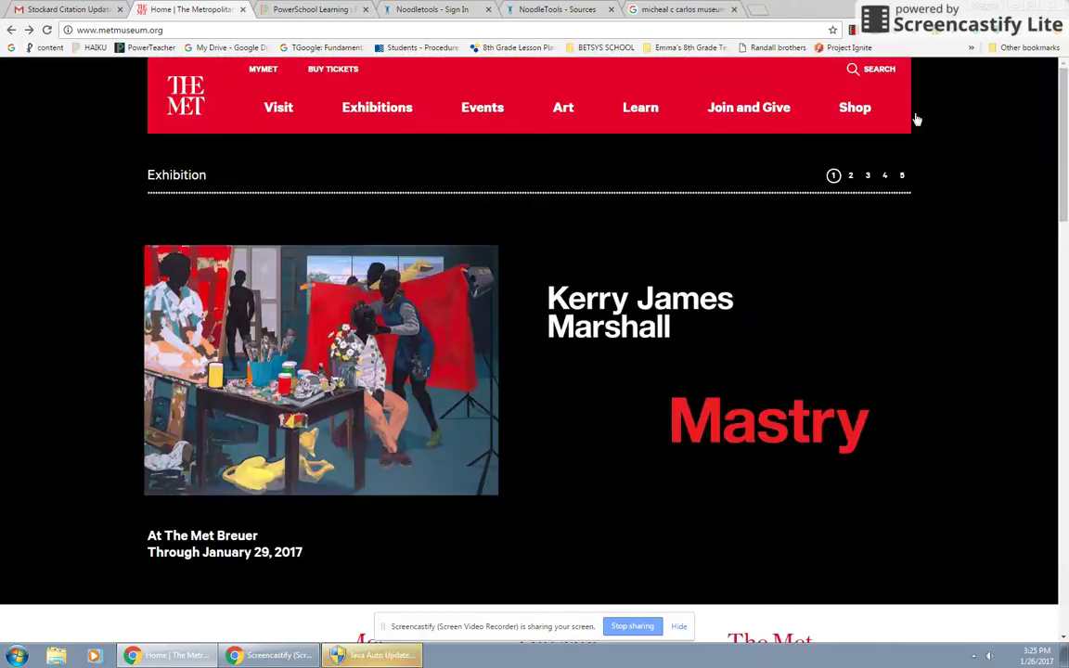
left_click(11, 30)
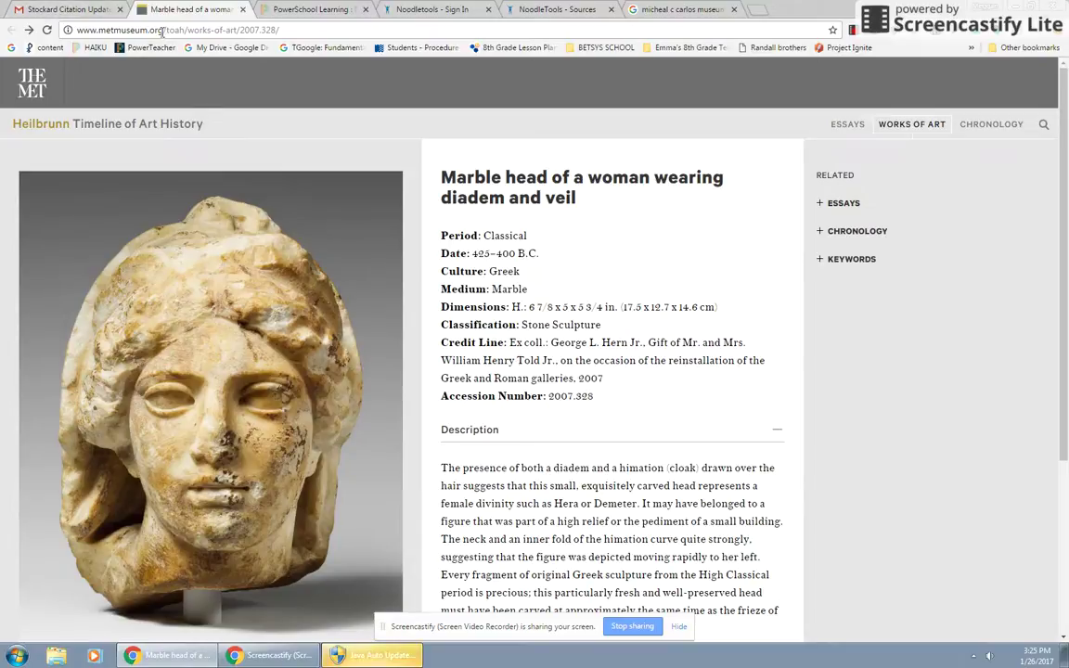
left_click_drag(163, 30, 51, 30)
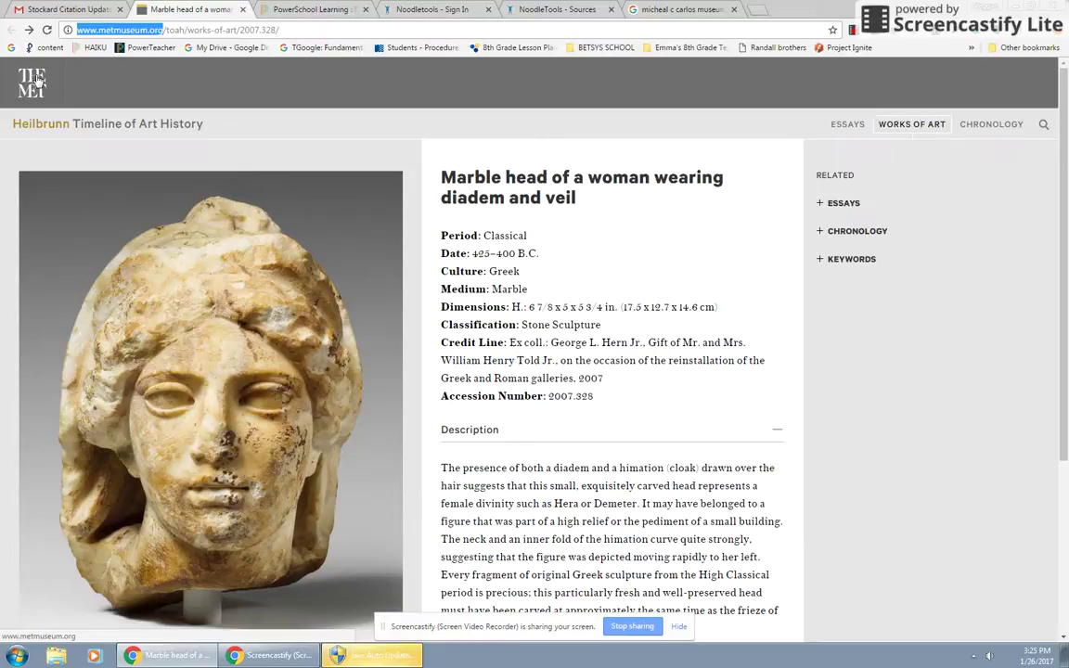
left_click(287, 31)
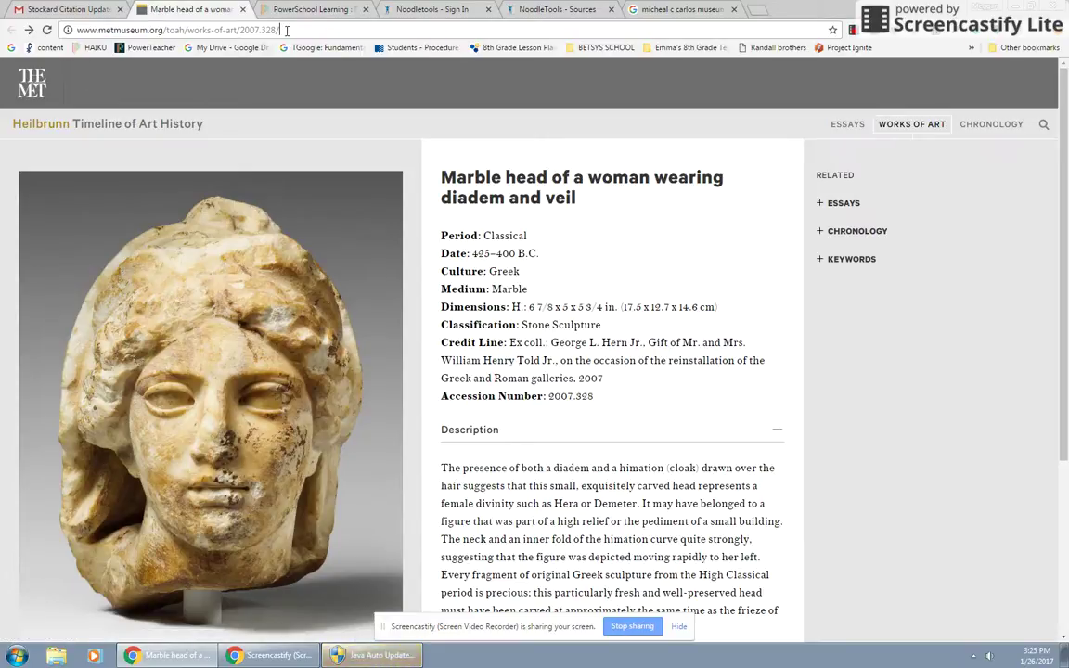
left_click_drag(287, 31, 56, 34)
key("ctrl+c")
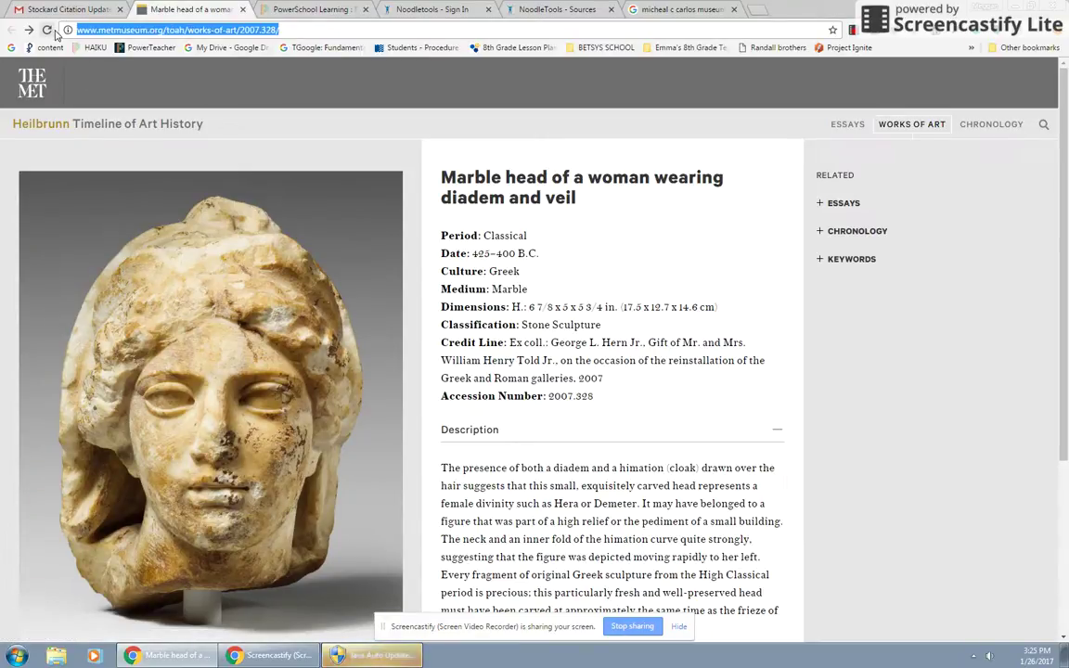
left_click(318, 14)
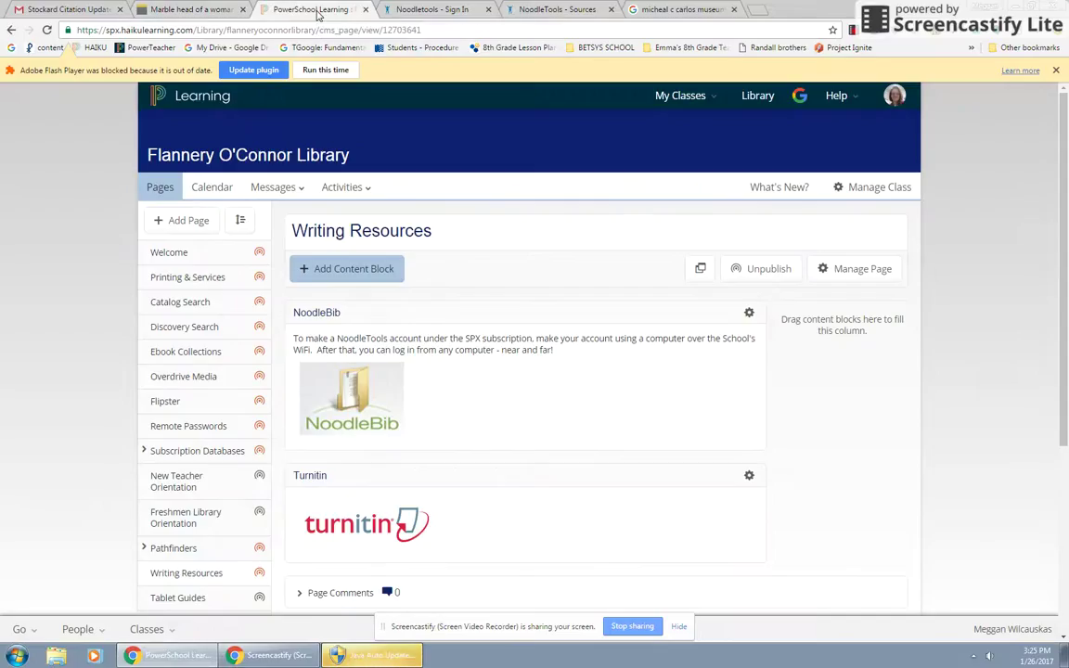
left_click(526, 11)
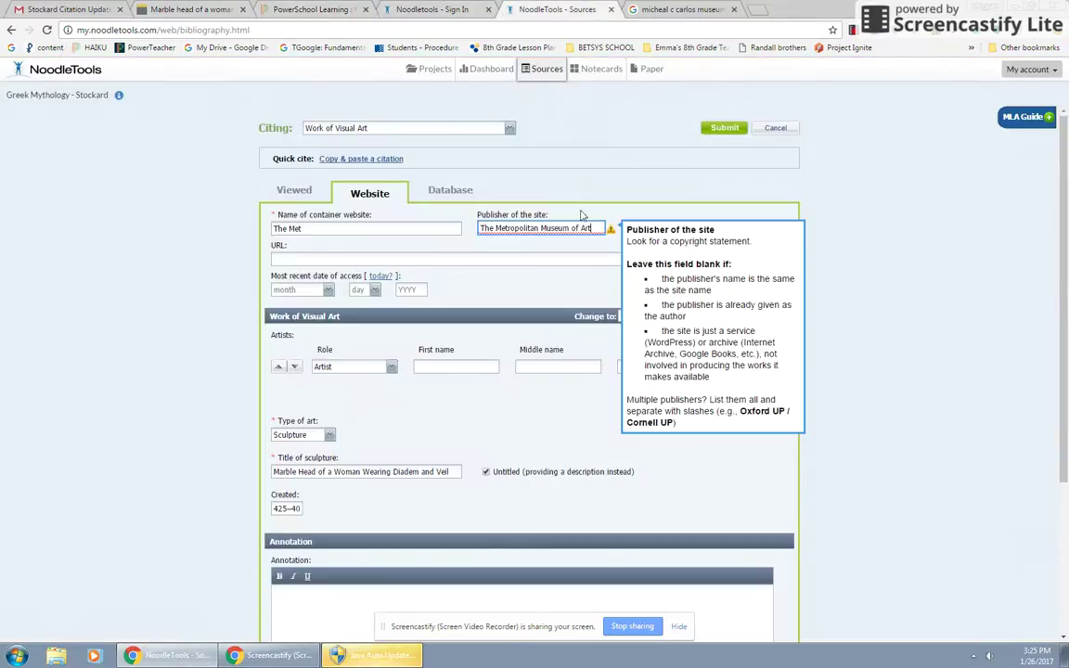
left_click(383, 259)
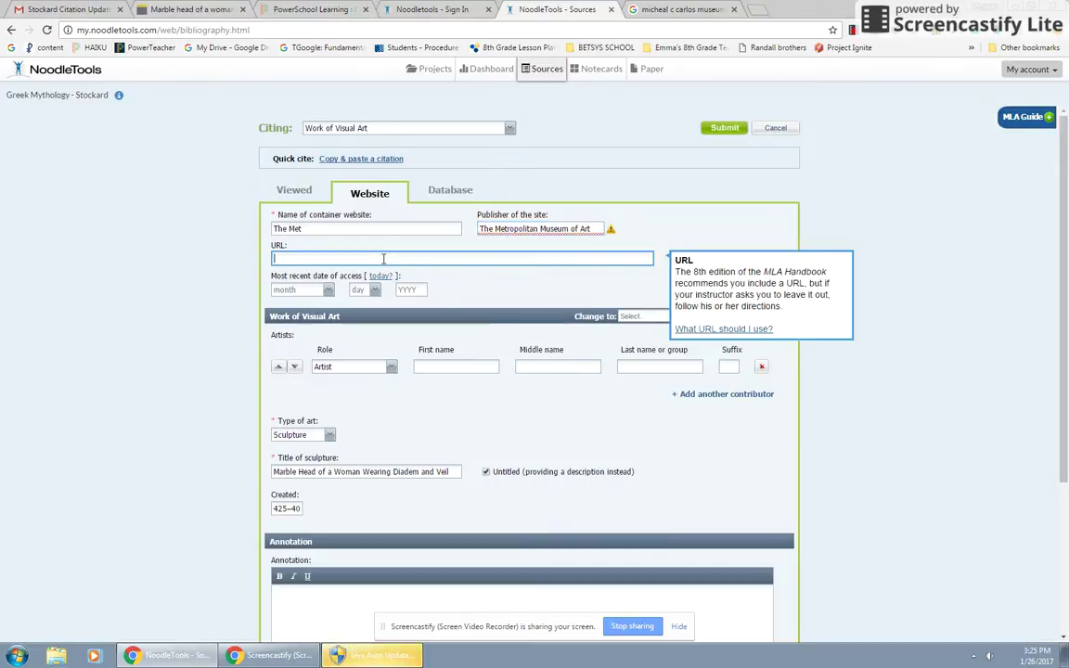
key("ctrl+v")
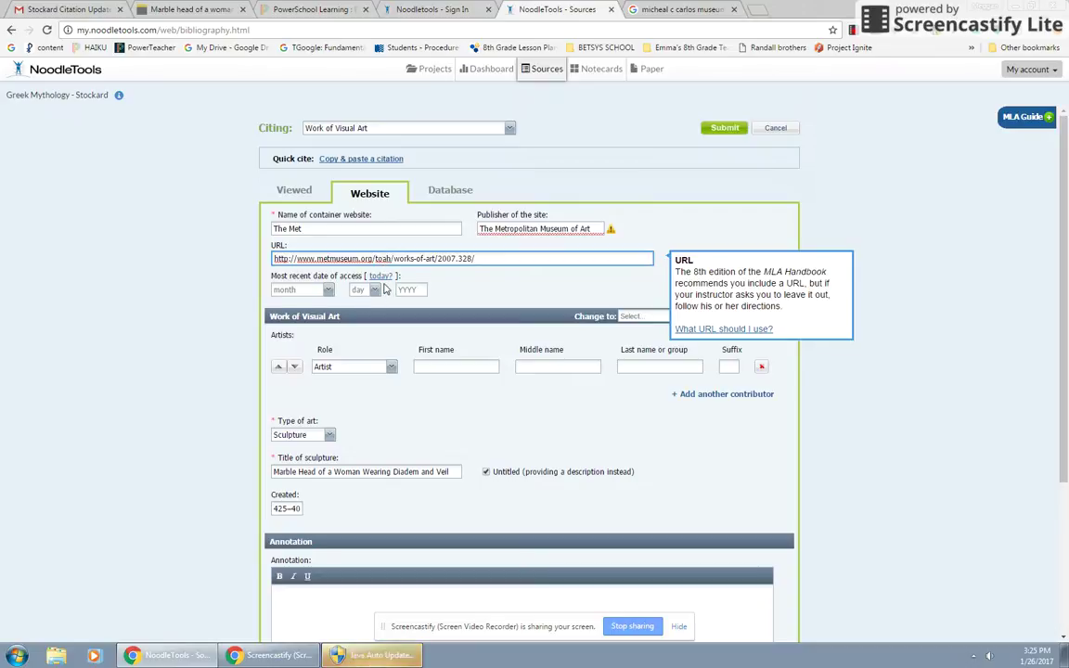
- Set the most recent date of access to today's date, January 26, 2017, and submit the citation
left_click(382, 277)
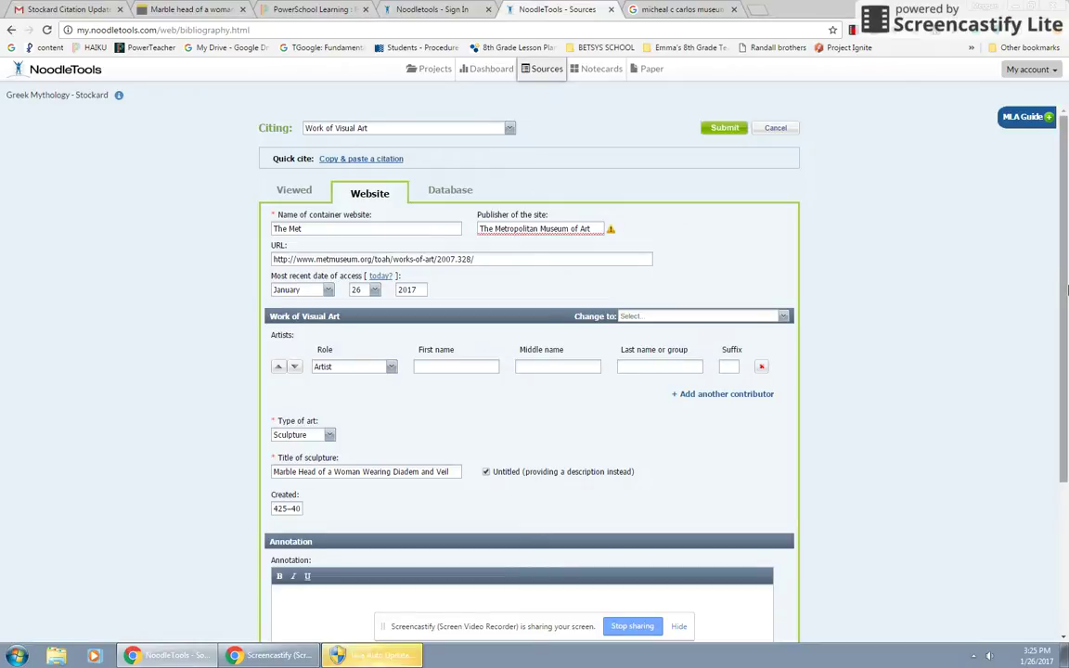
scroll(275, 304, "down", 3)
left_click(729, 596)
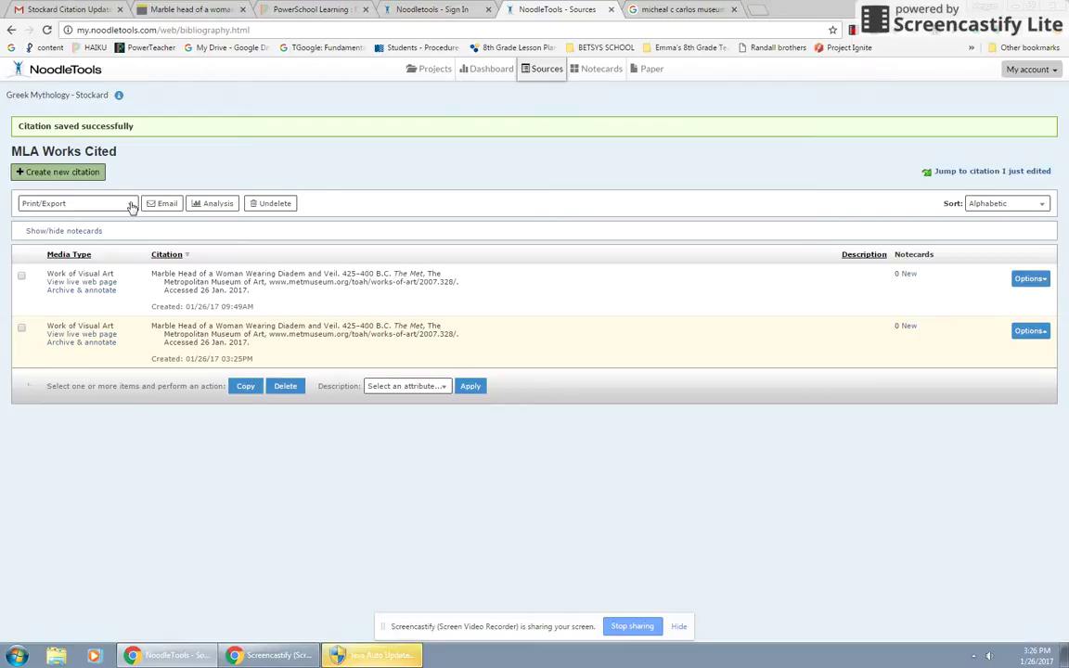
- Open the print and export options for the source list and change its list title to Works Consulted
left_click(131, 206)
left_click(82, 256)
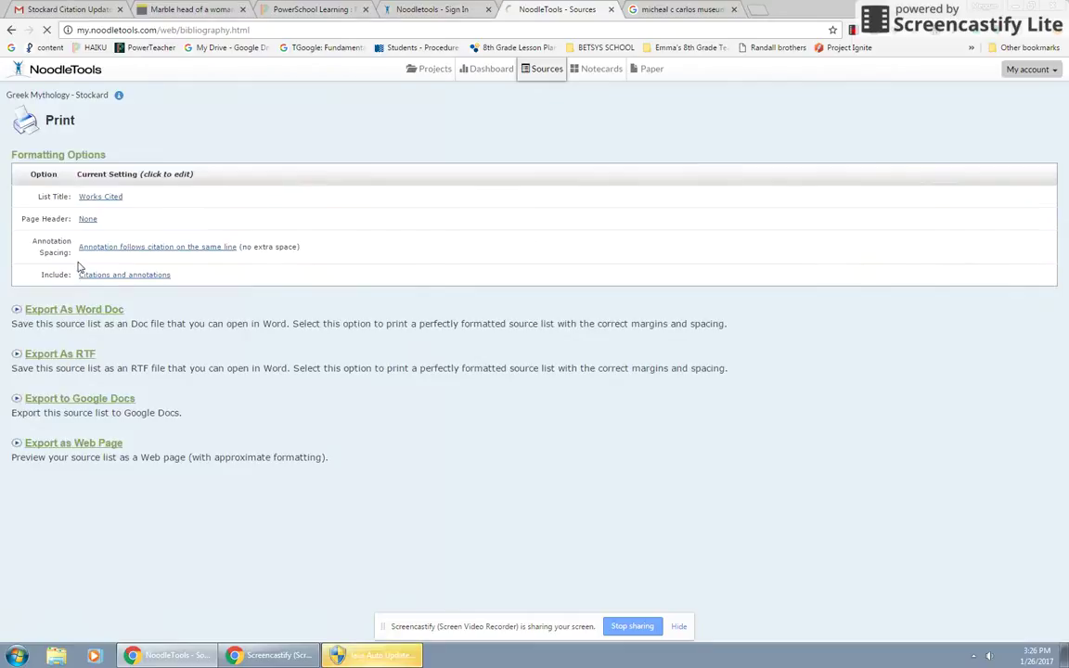
left_click(102, 198)
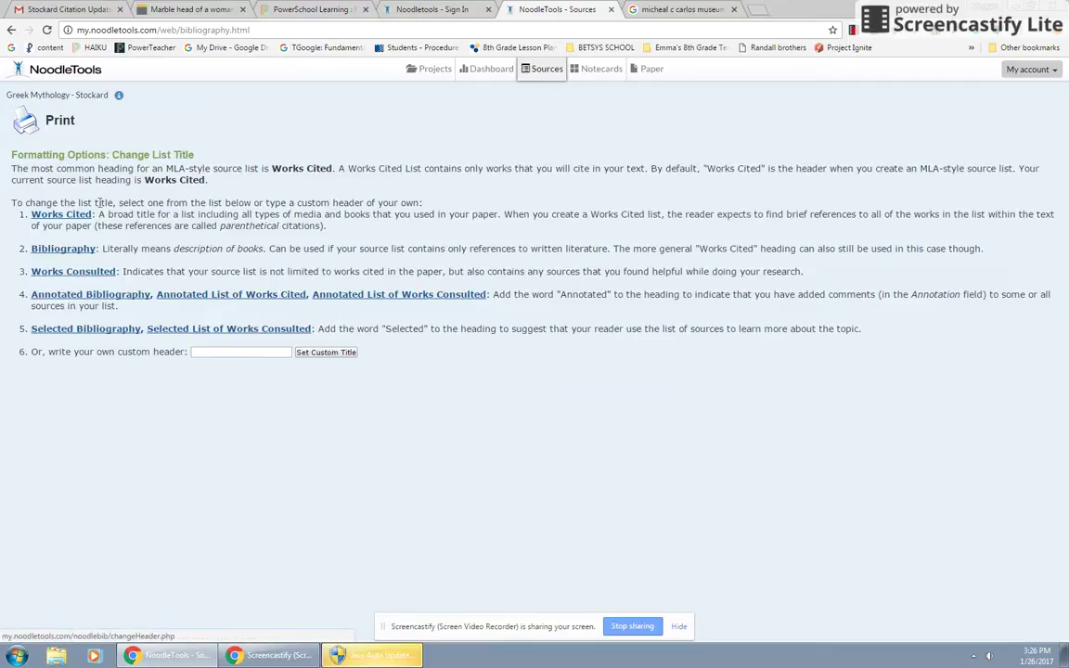
left_click(74, 272)
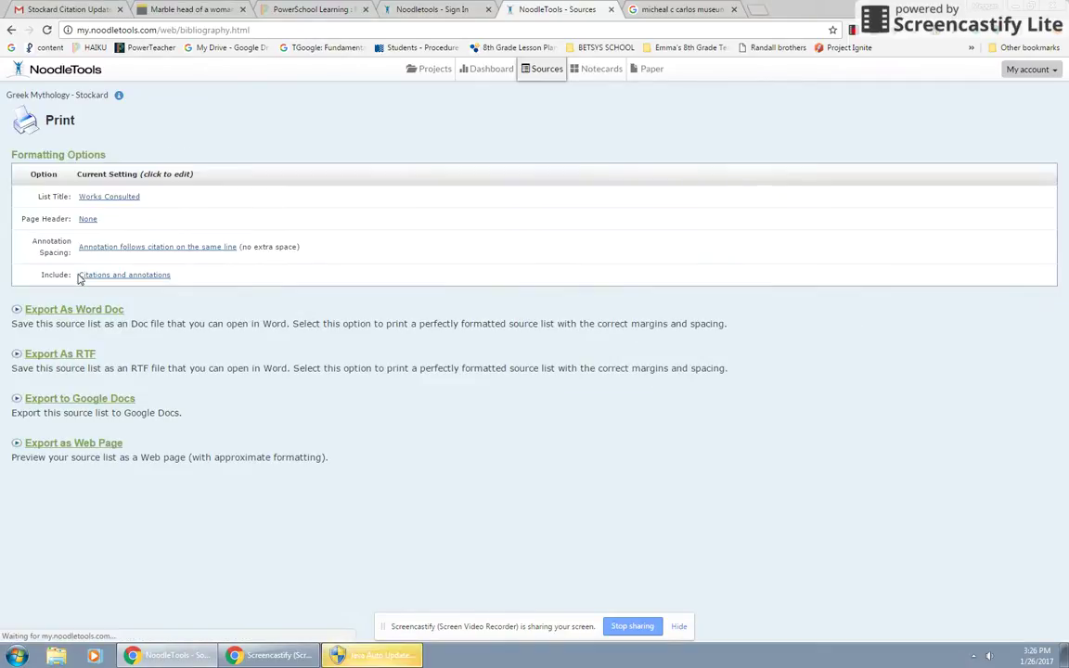
- Set the page header to the author's last name and include citations only, omitting the annotations
left_click(87, 219)
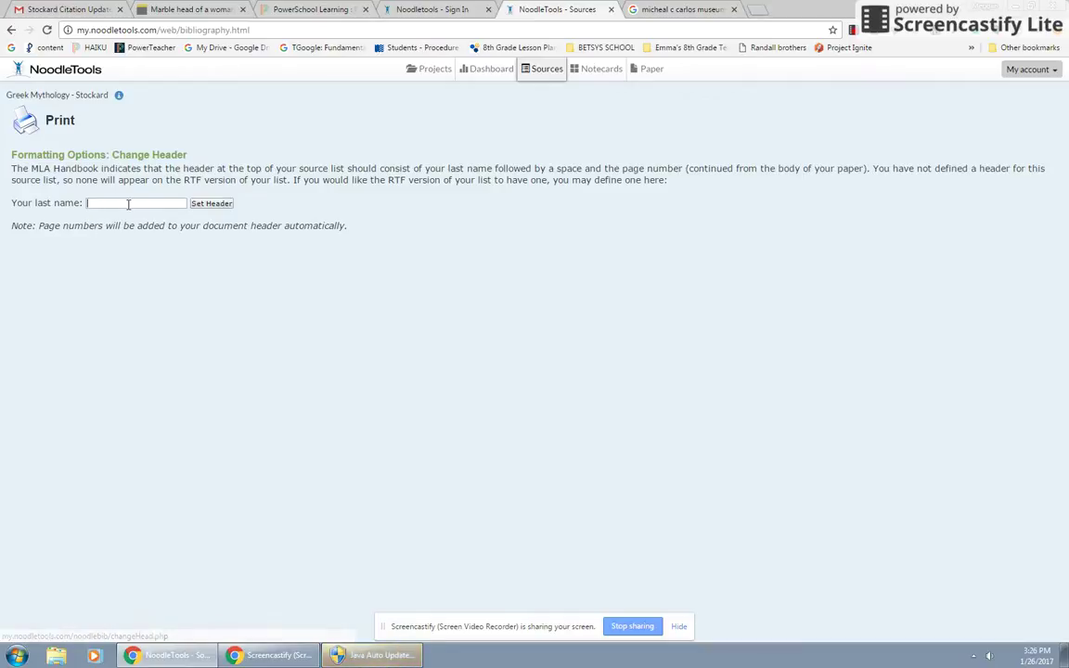
left_click(128, 204)
type("Wilcauskas")
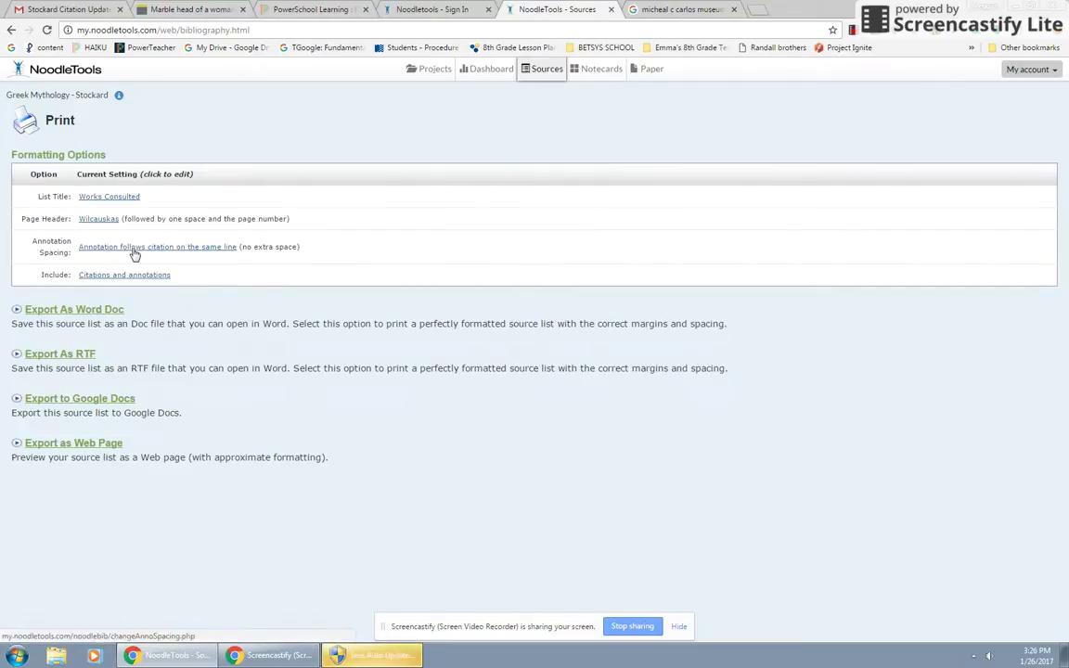
left_click(144, 277)
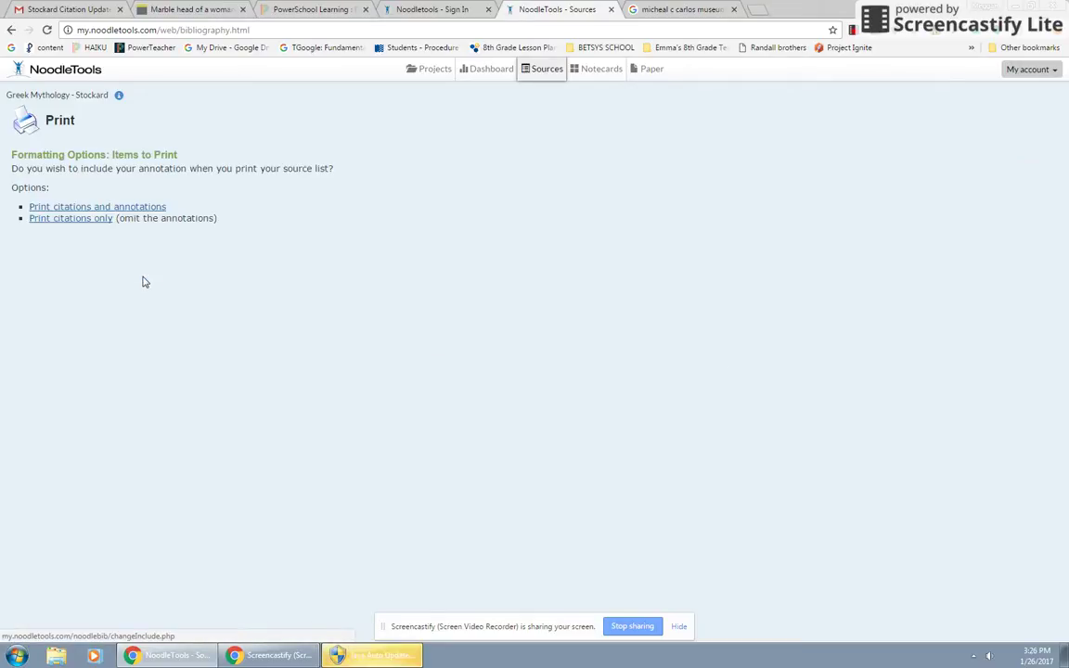
left_click(73, 220)
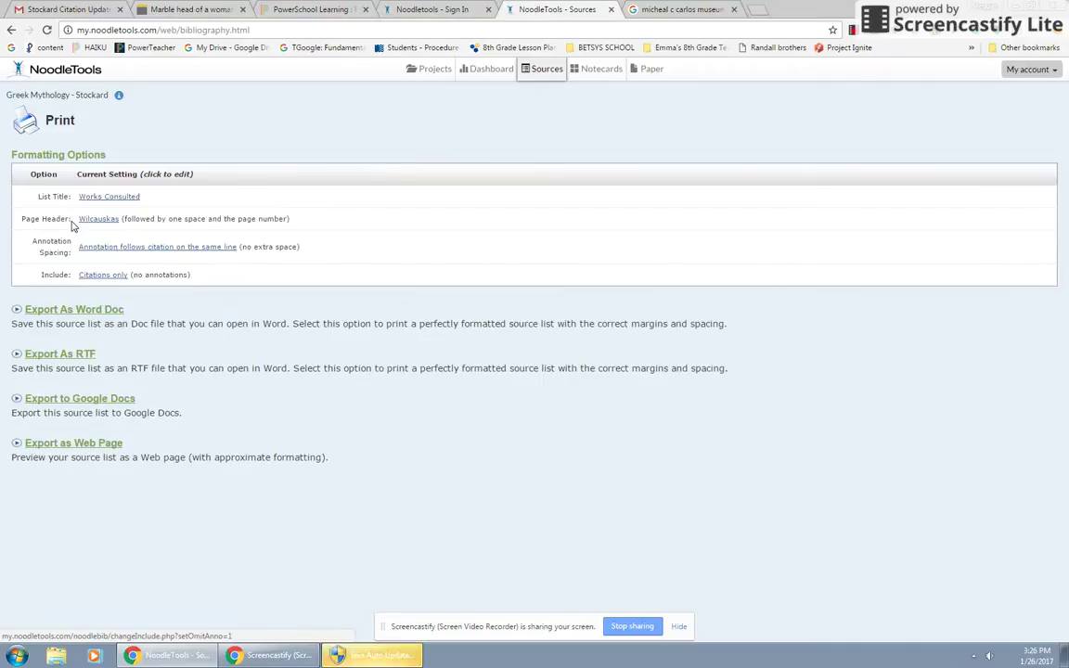
- Export the source list as a Word document and open the downloaded file in Microsoft Word, accepting the default user name and initials
left_click(87, 312)
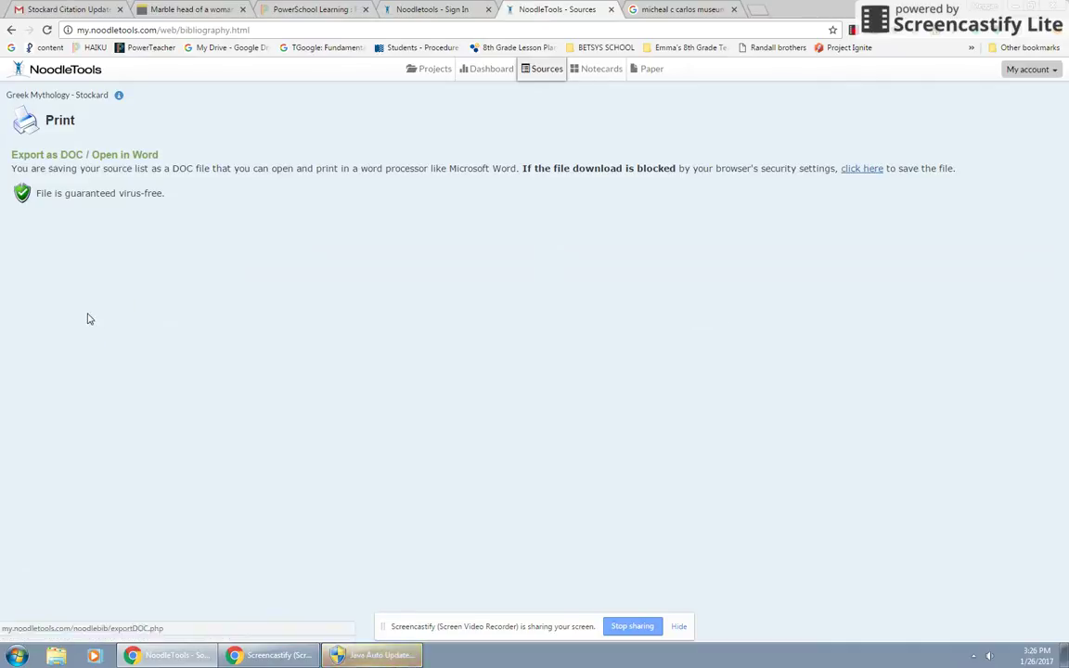
left_click(102, 628)
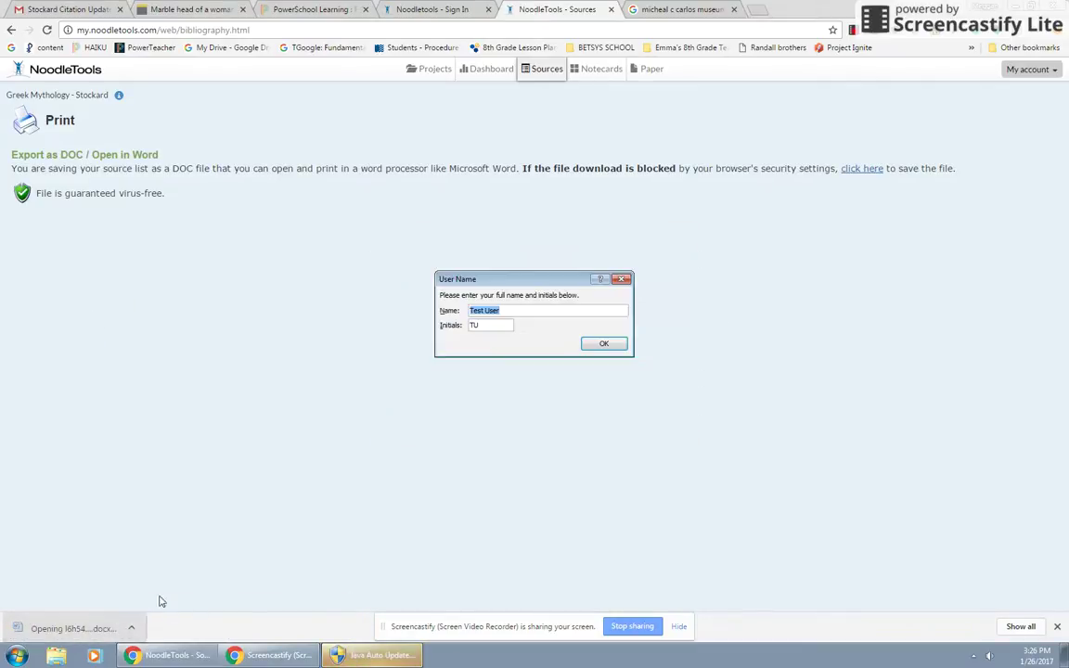
left_click(603, 346)
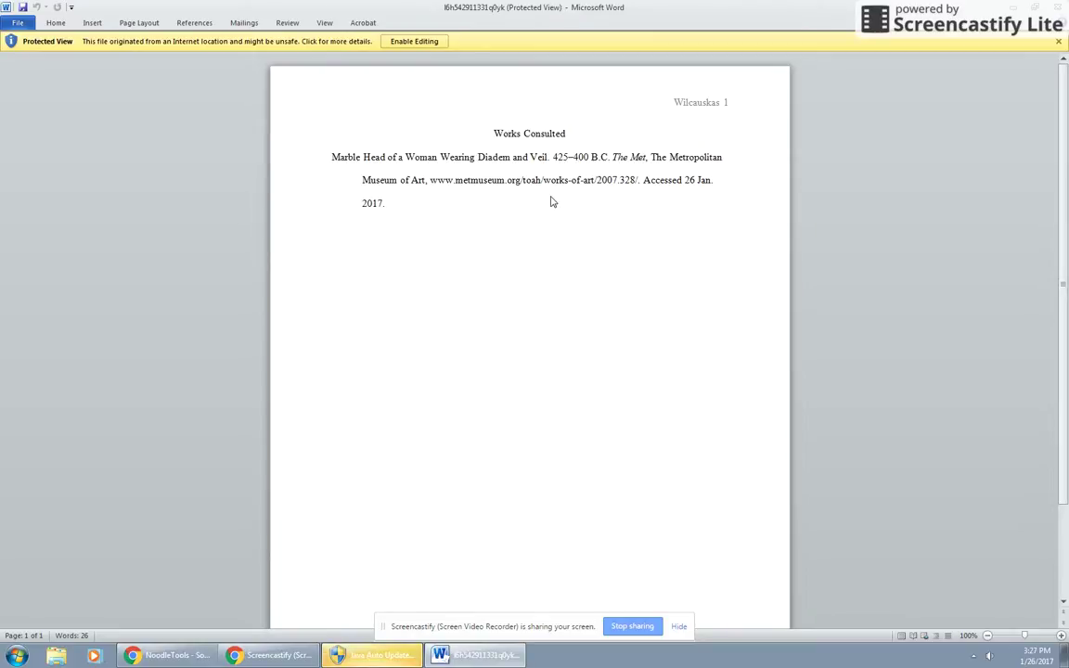
- Enable editing in the exported Works Consulted document and minimize Word to return to NoodleTools
left_click(402, 42)
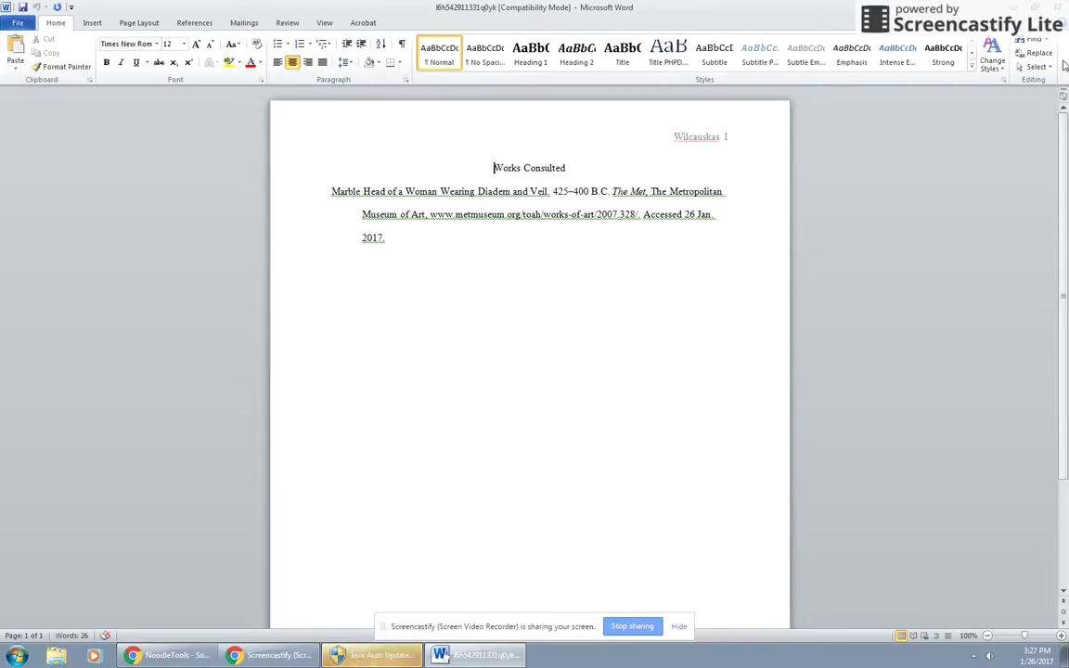
left_click(1018, 8)
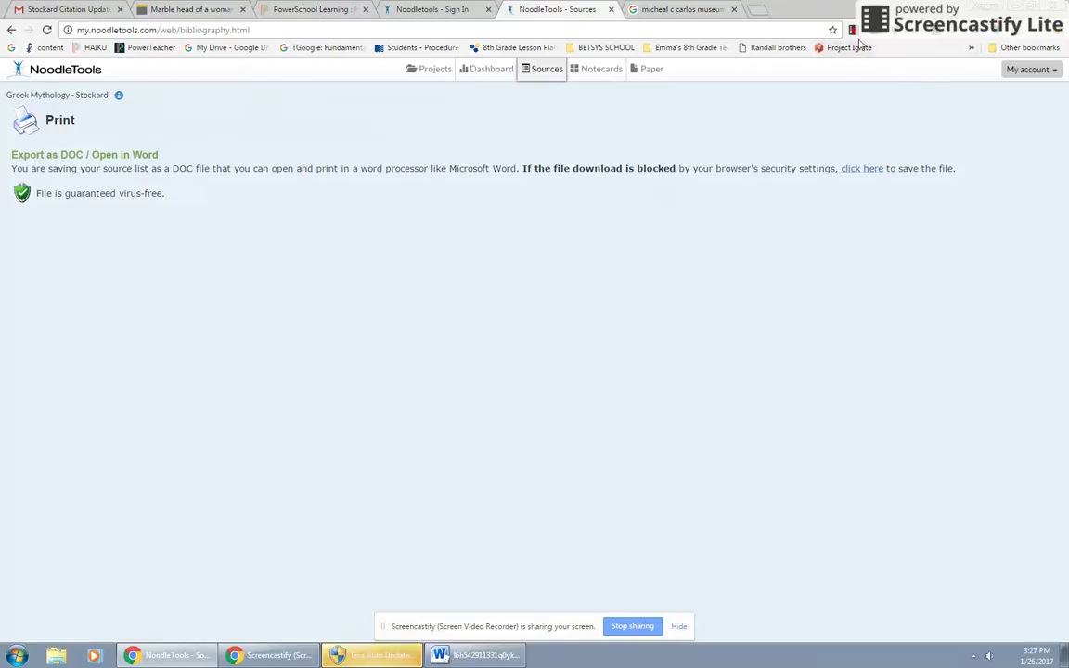